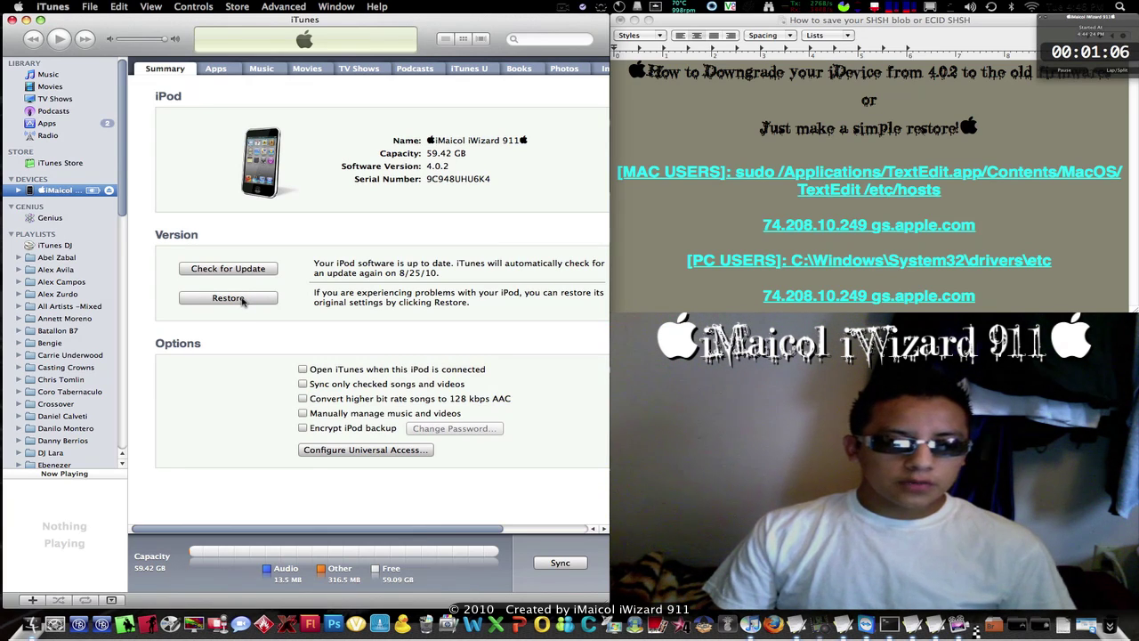
Restore the iPod from iPod3,1_4.0_8A293_Restore.ipsw and confirm erasing it
left_click(242, 301)
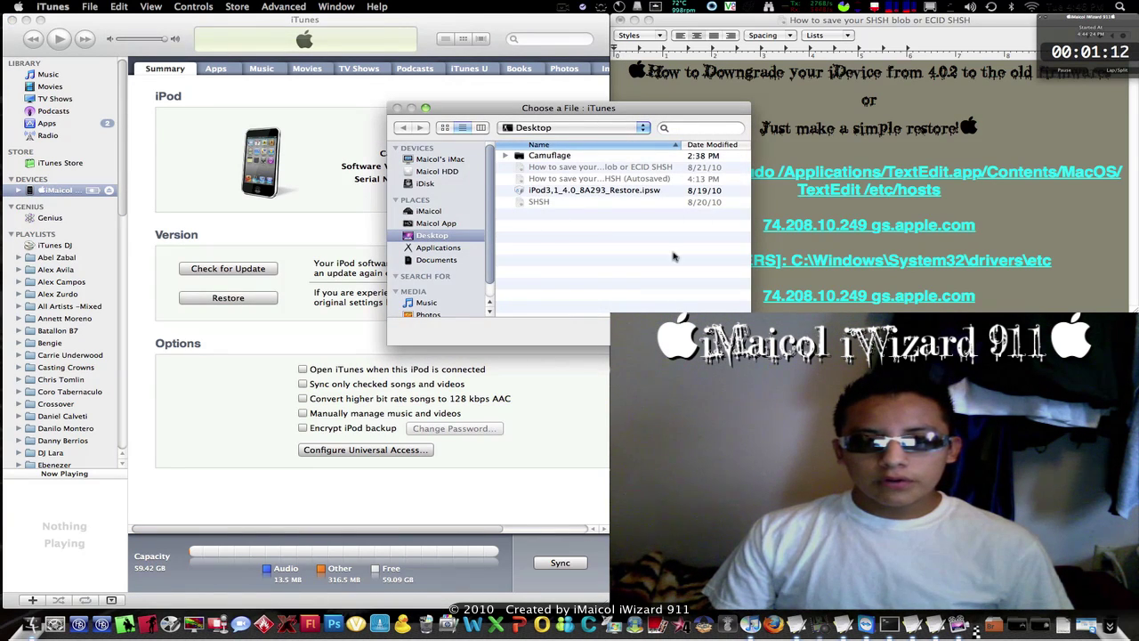
left_click(593, 191)
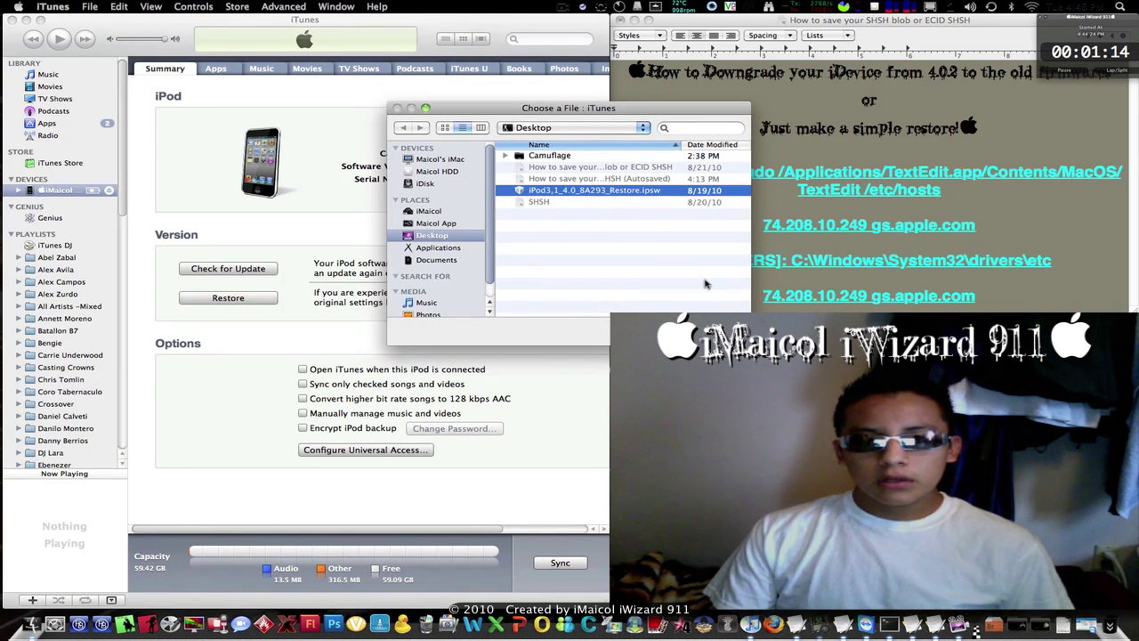
key("Return")
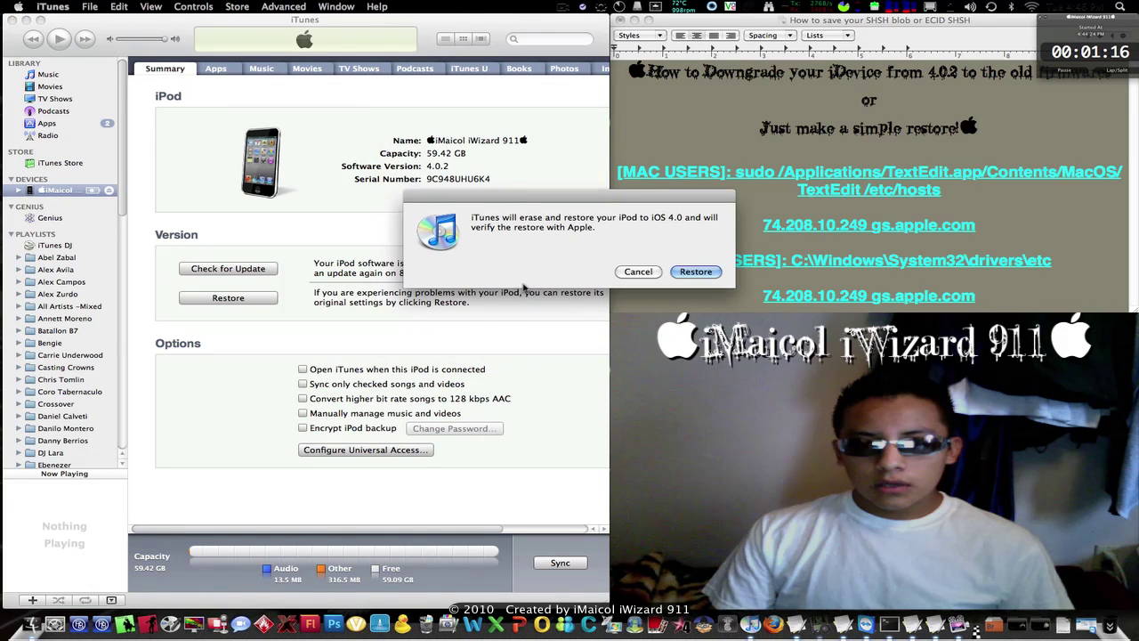
left_click(695, 272)
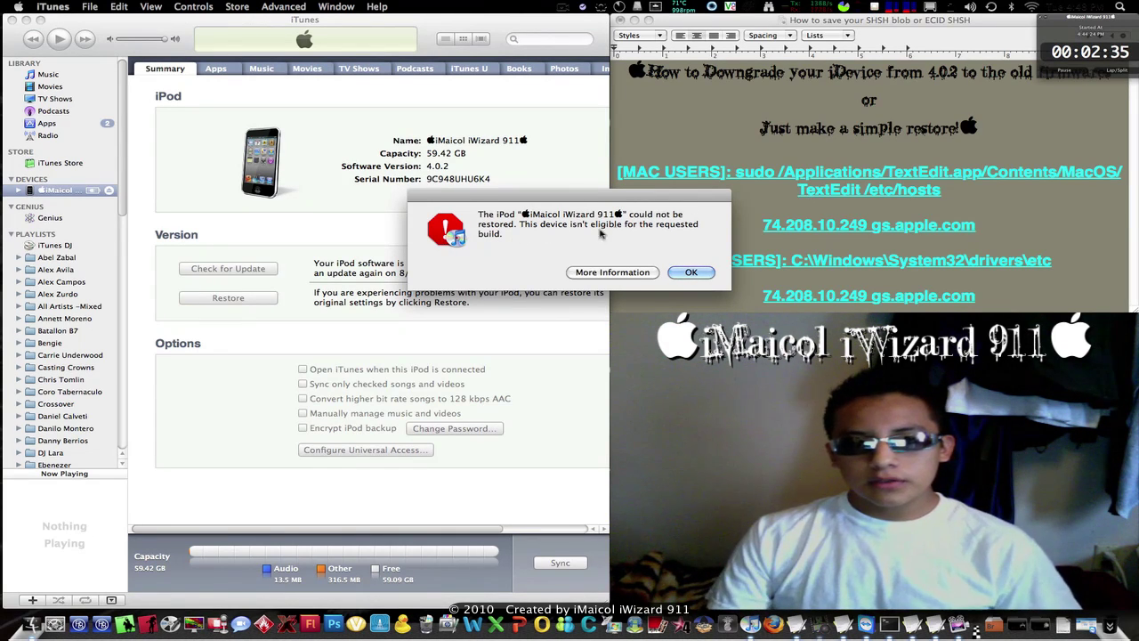
Dismiss the restore error and the diagnostics prompt, then launch Terminal through Spotlight
left_click(690, 273)
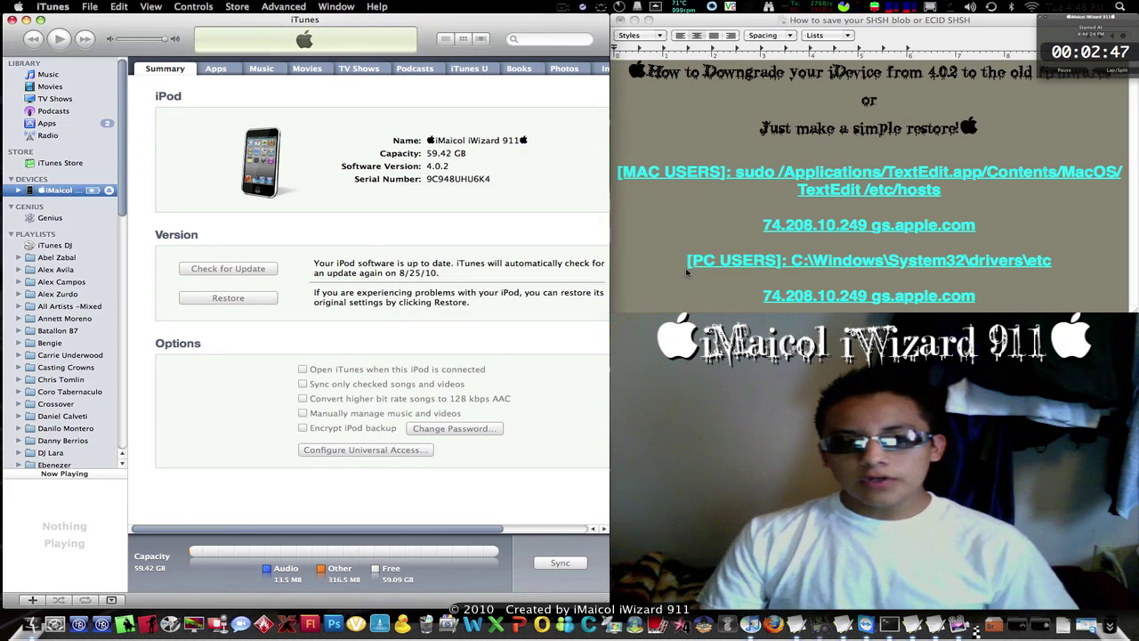
left_click(642, 304)
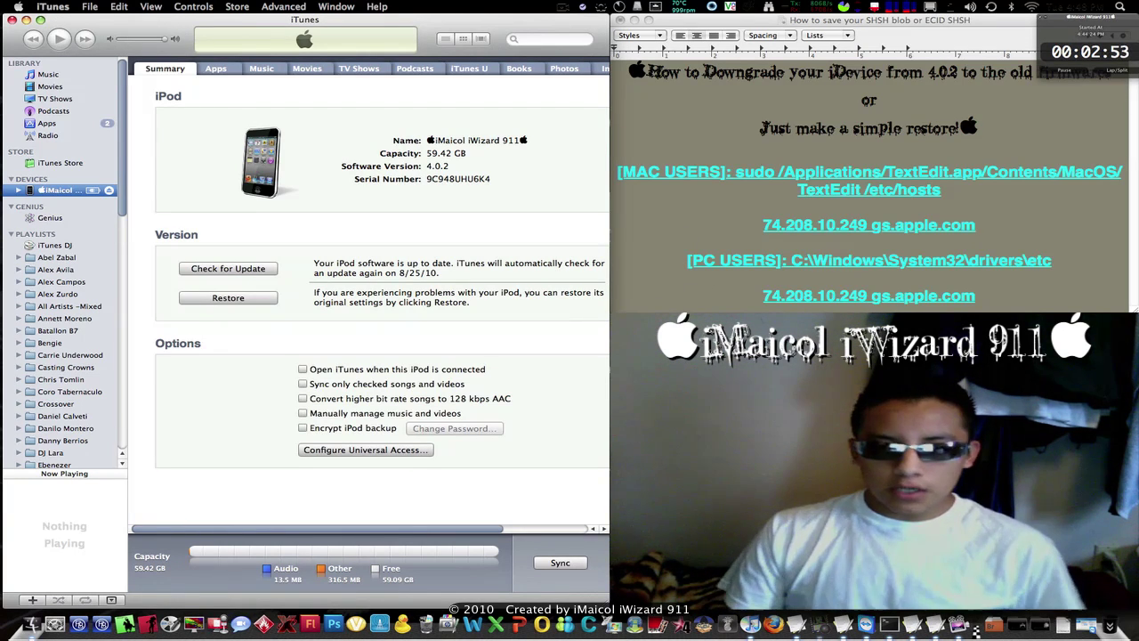
key("super+space")
type("terminal")
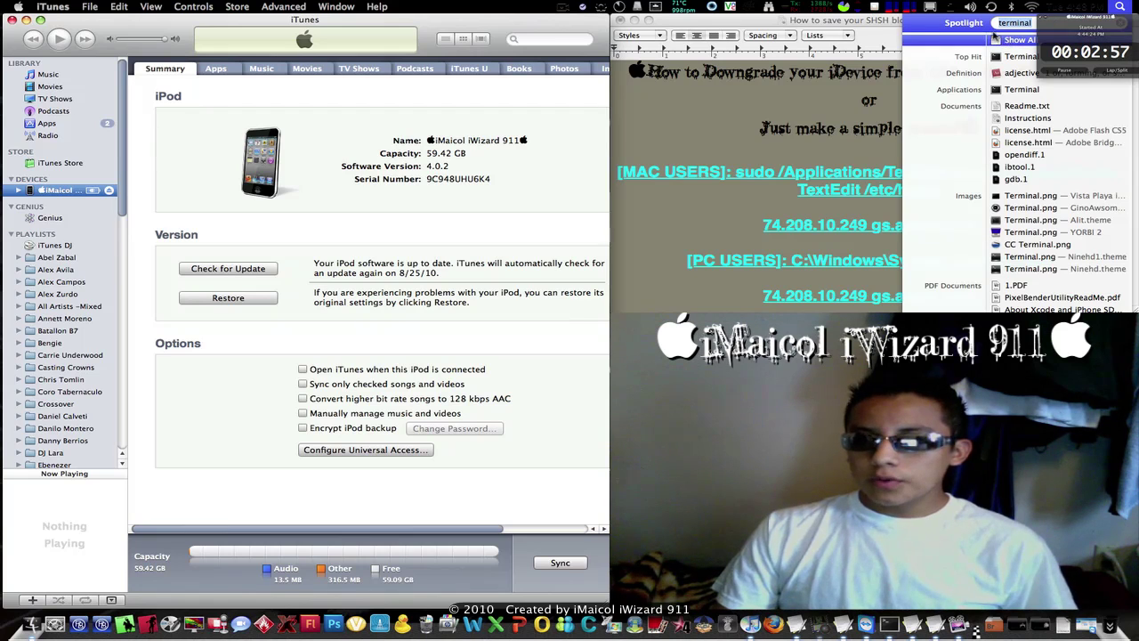
key("BackSpace")
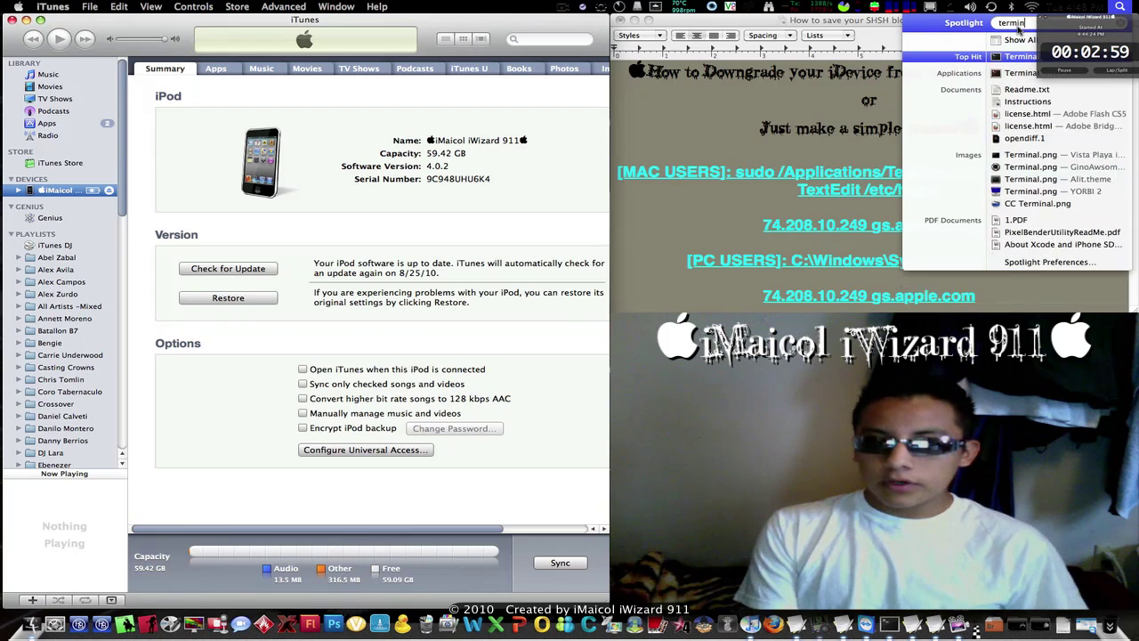
key("Return")
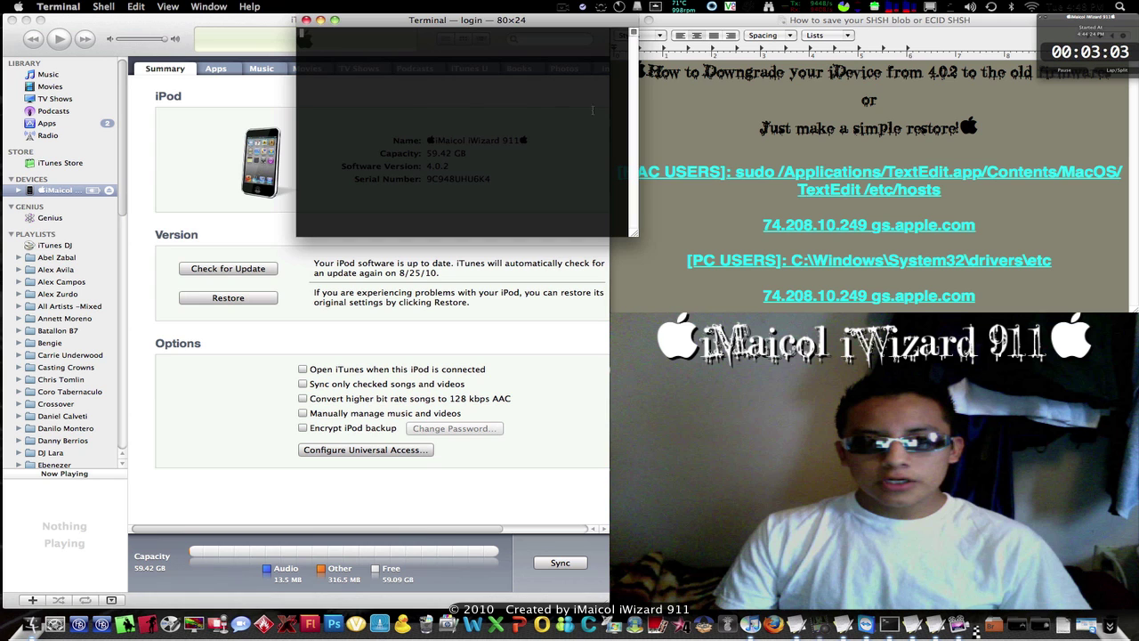
Copy the sudo TextEdit /etc/hosts command from the tutorial notes
left_click(942, 189)
left_click_drag(942, 189, 737, 176)
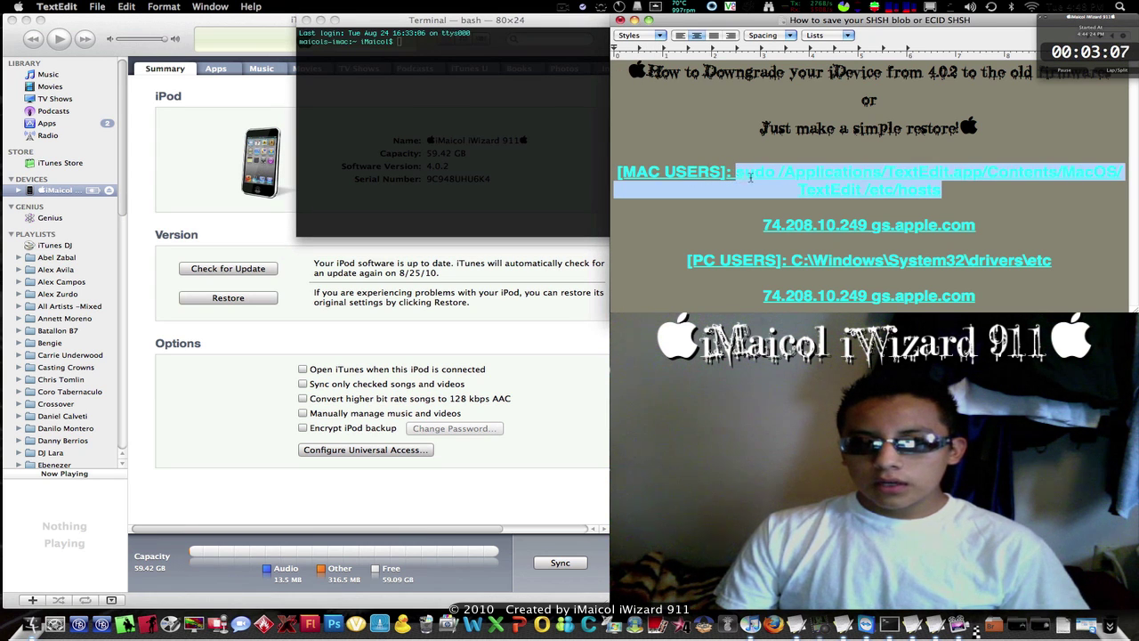
right_click(772, 177)
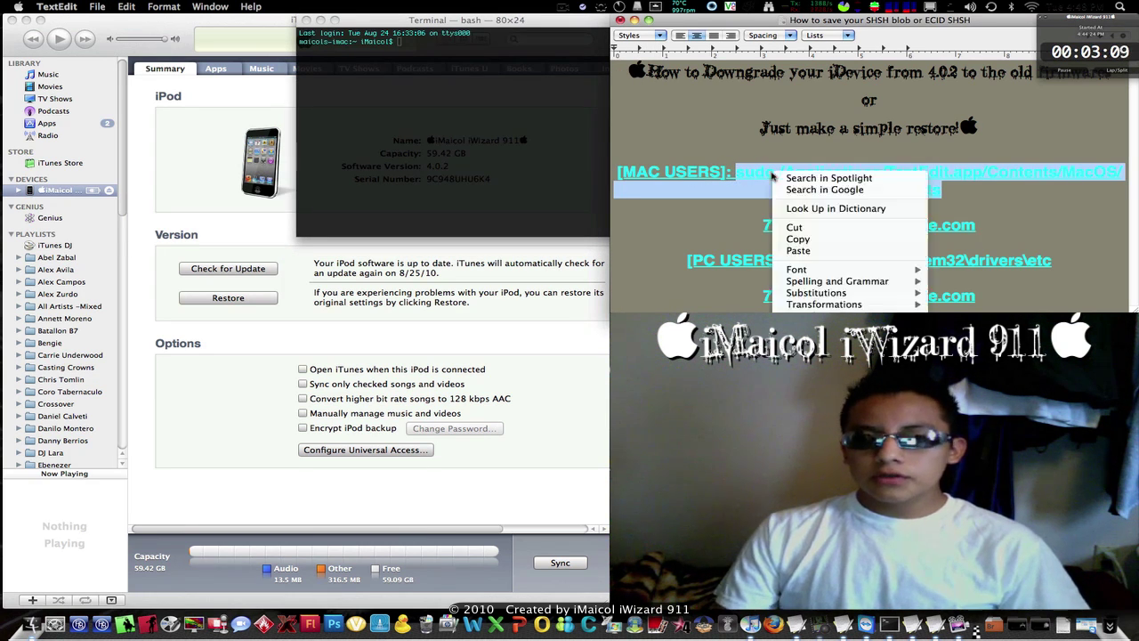
left_click(798, 239)
Paste and run the command in Terminal with the administrator password, opening hosts in TextEdit
left_click(437, 62)
right_click(439, 61)
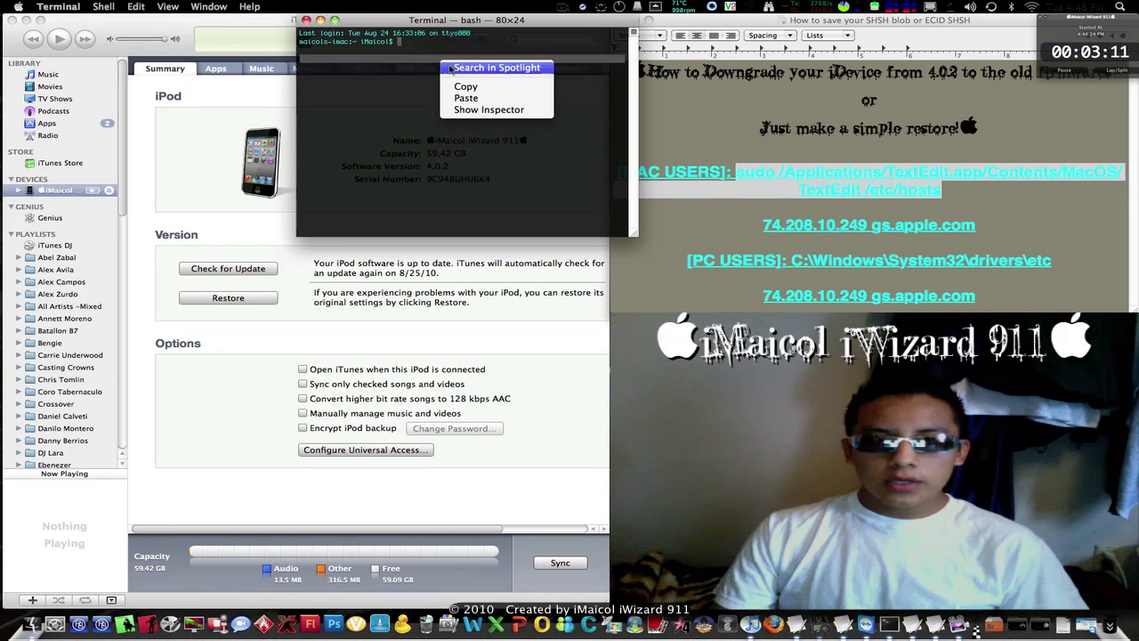
left_click(481, 99)
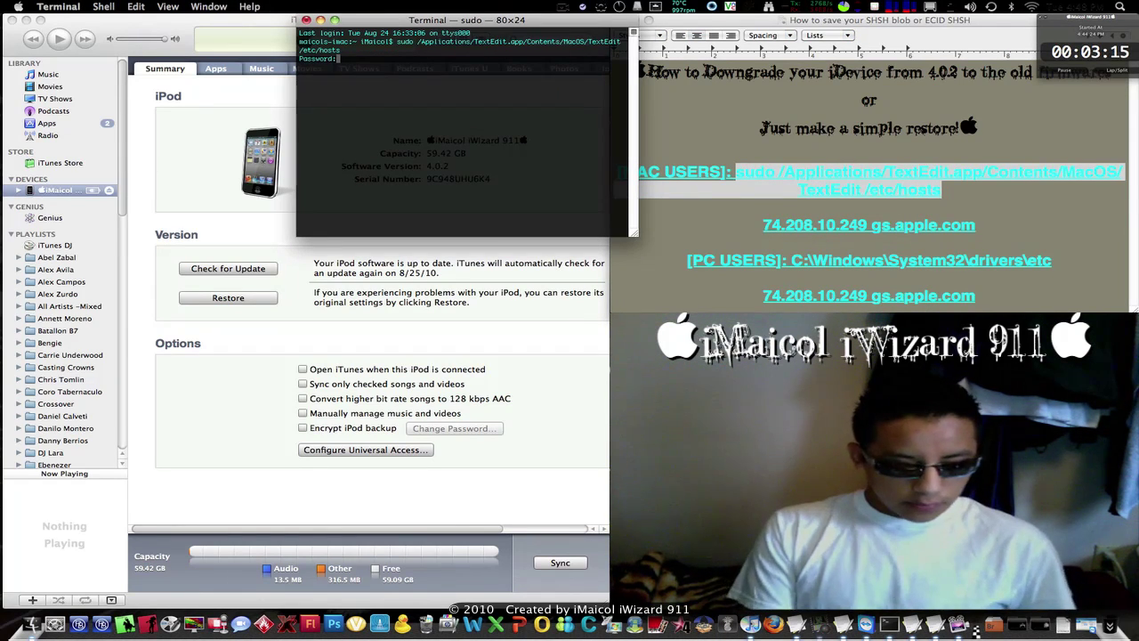
key("Return")
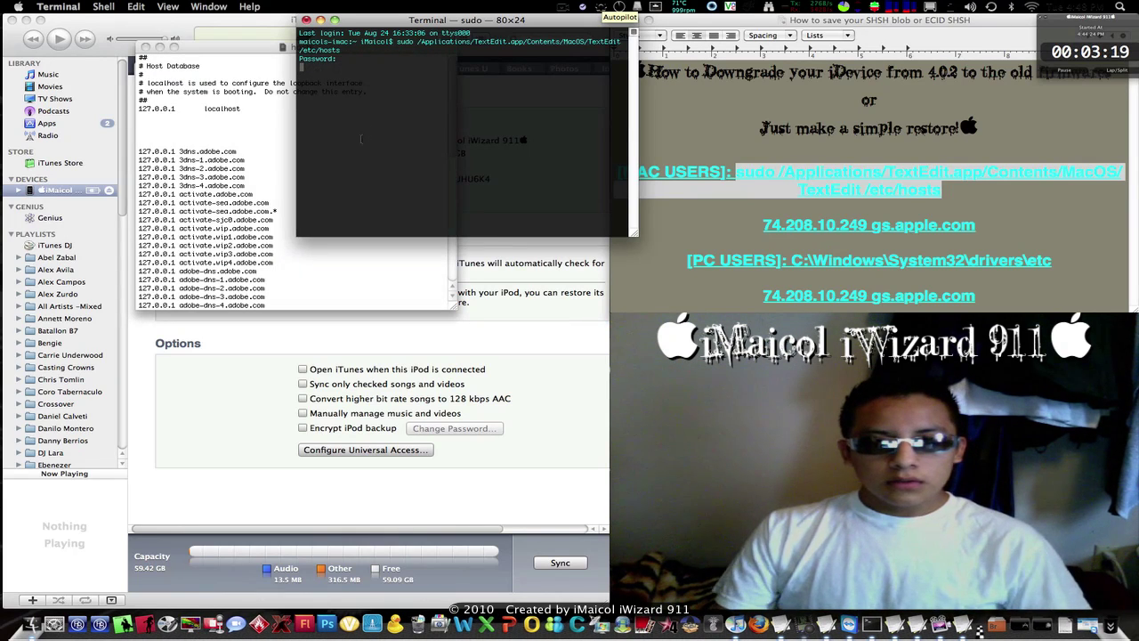
left_click_drag(214, 51, 361, 251)
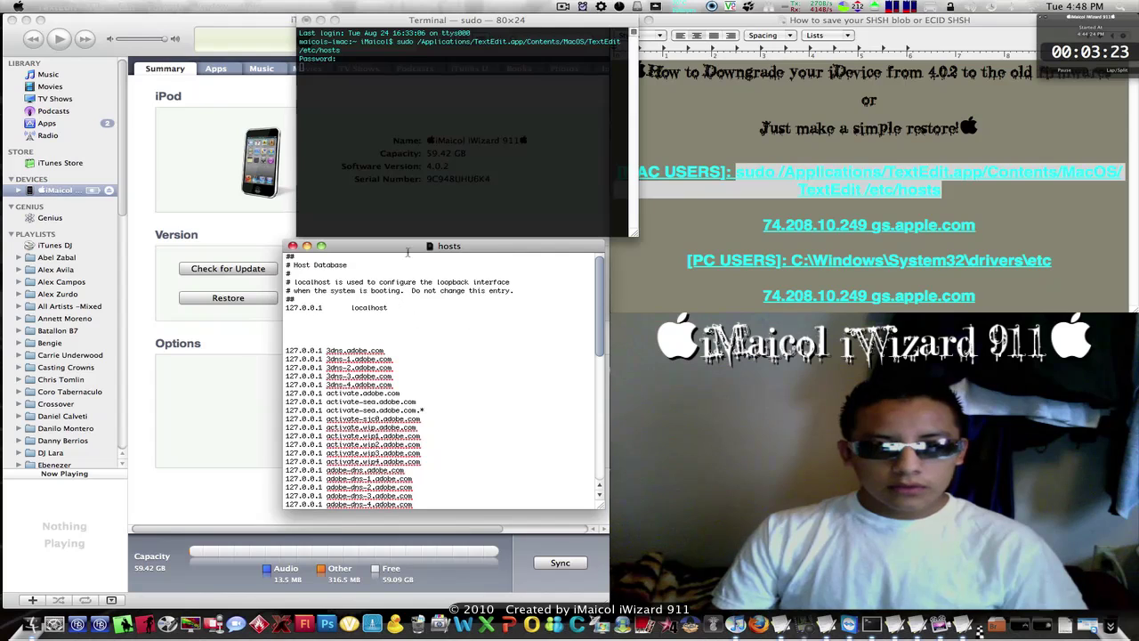
Copy the line 74.208.10.249 gs.apple.com from the notes and paste it below localhost in hosts
left_click(412, 321)
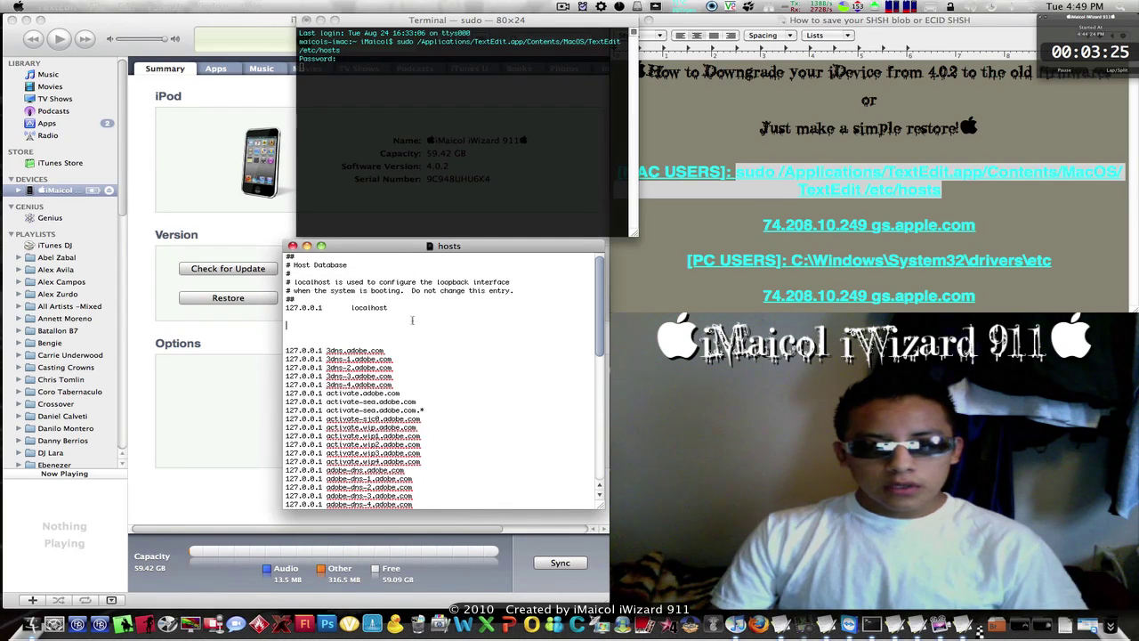
left_click(970, 198)
left_click(982, 224)
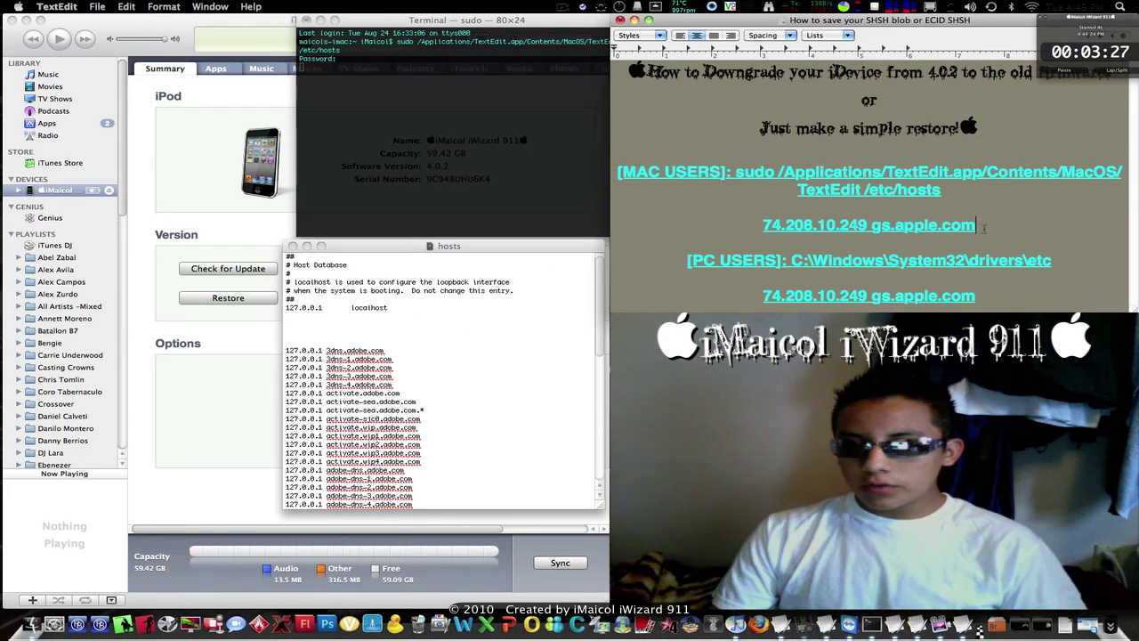
left_click_drag(984, 227, 847, 228)
right_click(814, 227)
left_click(841, 294)
left_click(346, 317)
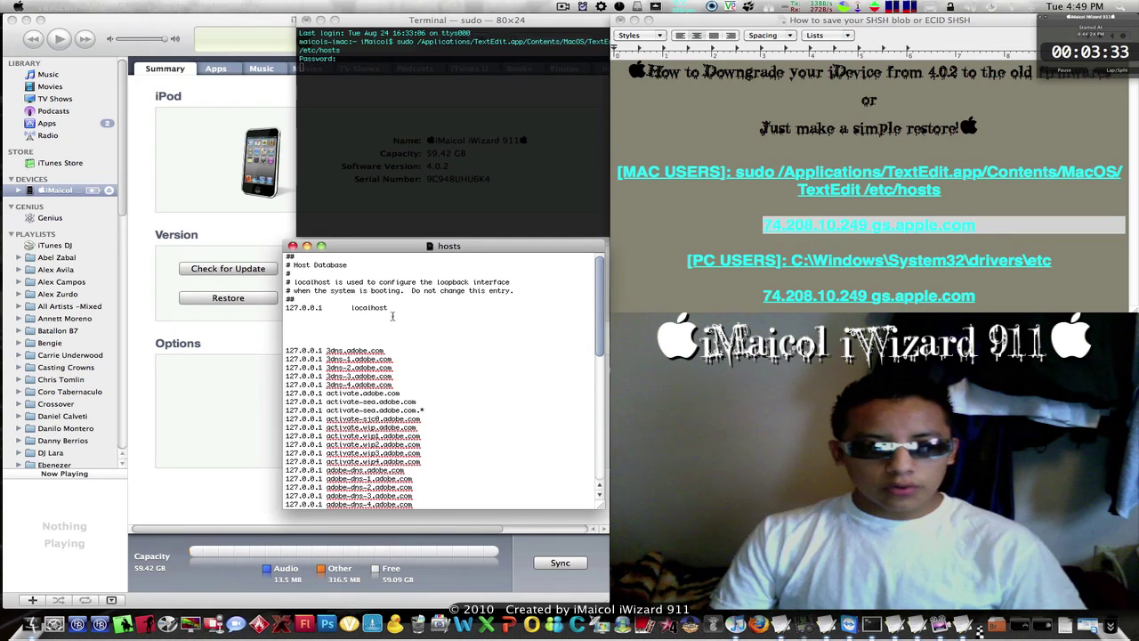
key("super+v")
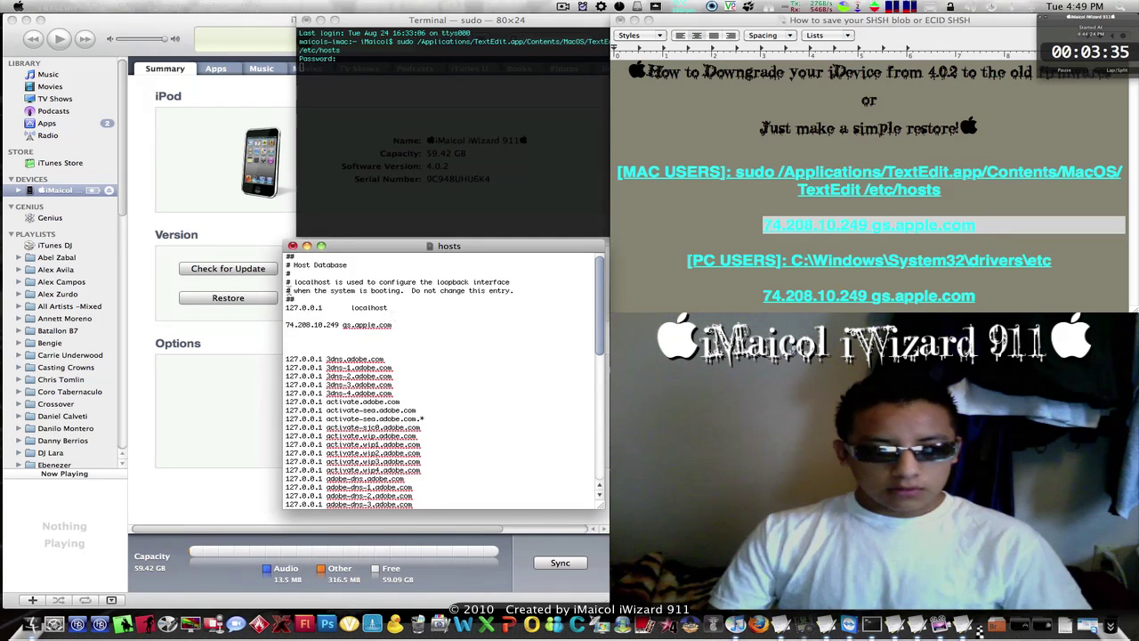
Save and close the hosts file, quit Terminal, and switch to another application
left_click(292, 246)
left_click(554, 314)
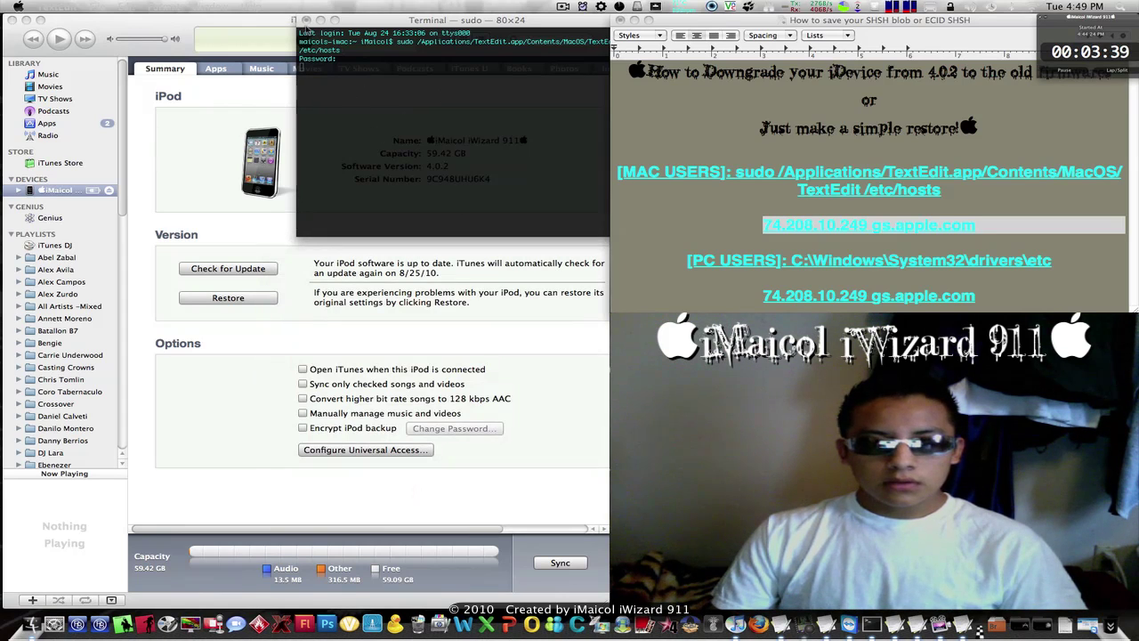
left_click(307, 20)
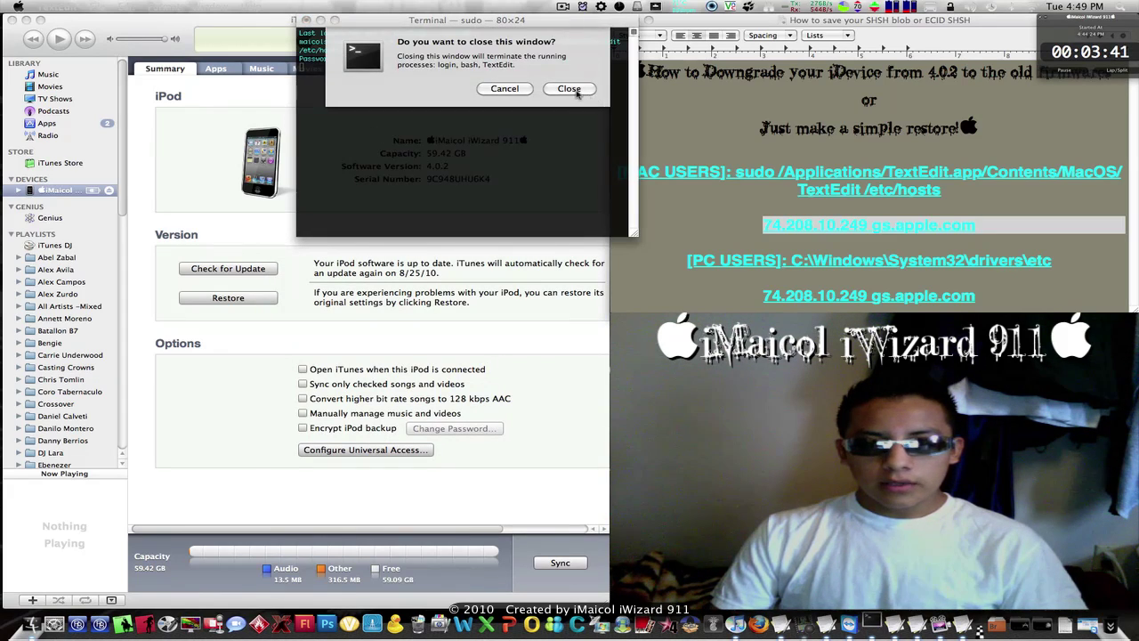
left_click(574, 95)
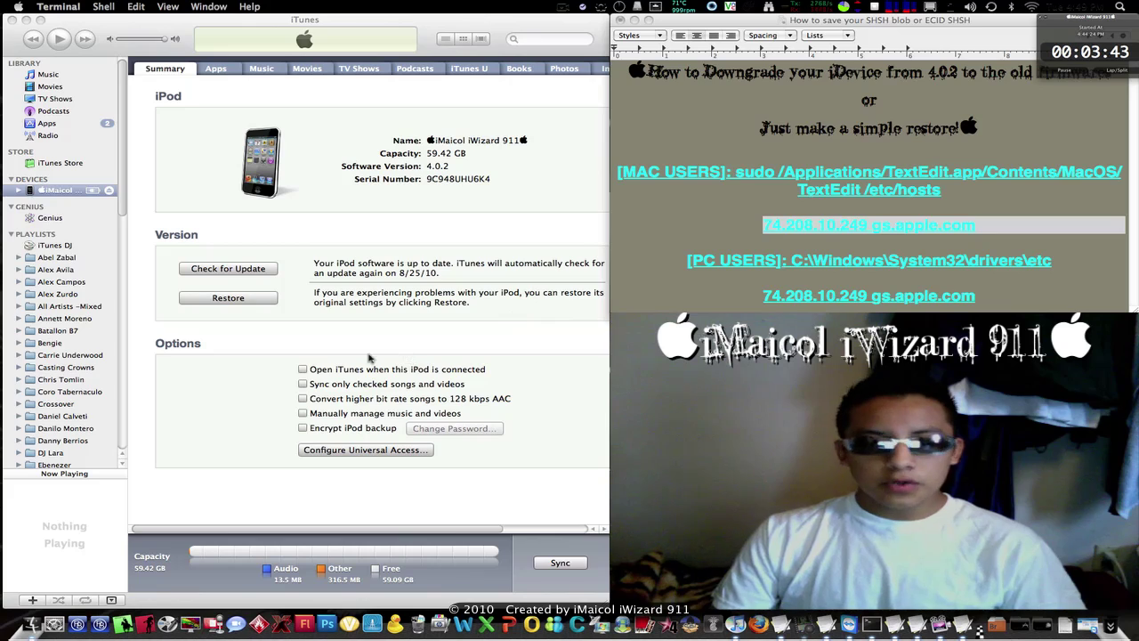
key("super+Tab")
key("super+Tab")
key("super+Tab")
key("super+Tab")
key("super+Tab")
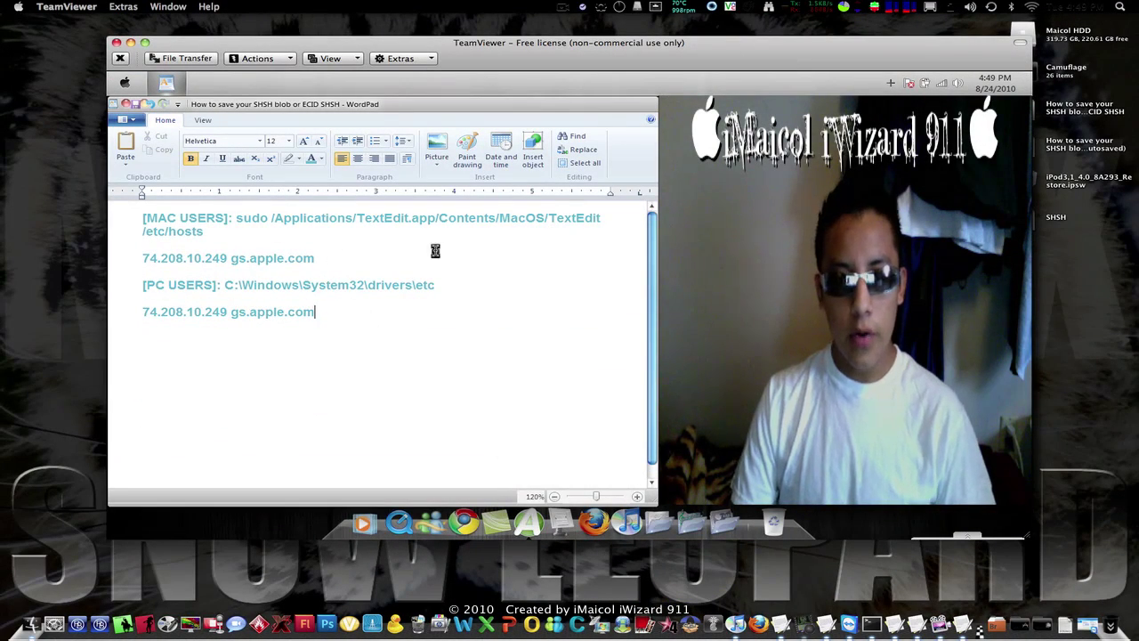
Launch Notepad with administrator rights and start opening an existing file
left_click(127, 84)
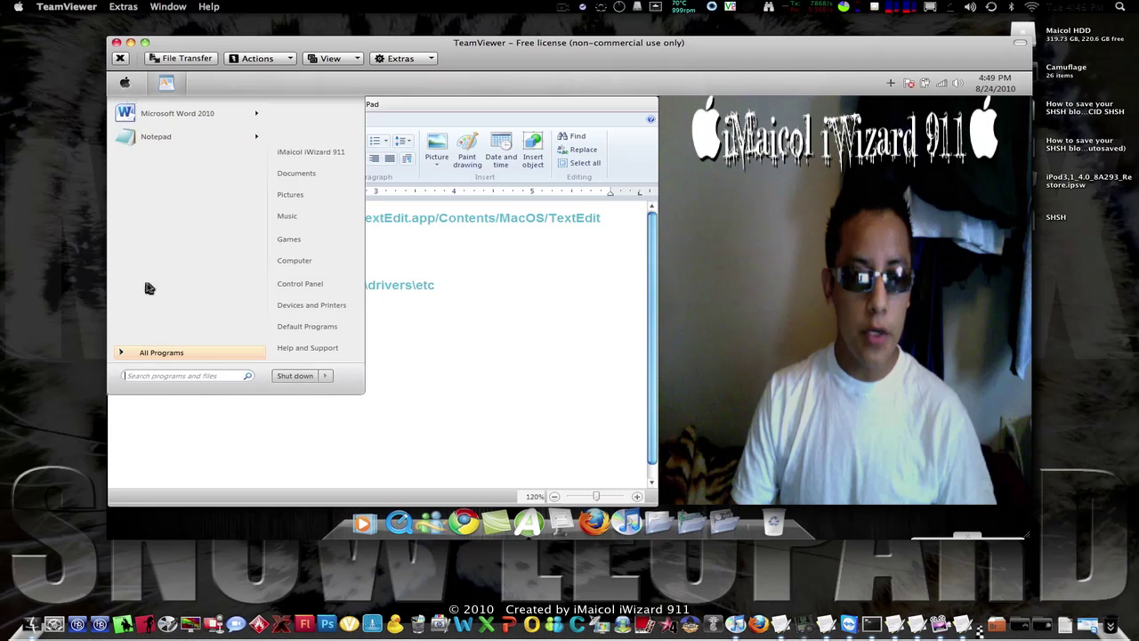
left_click(154, 375)
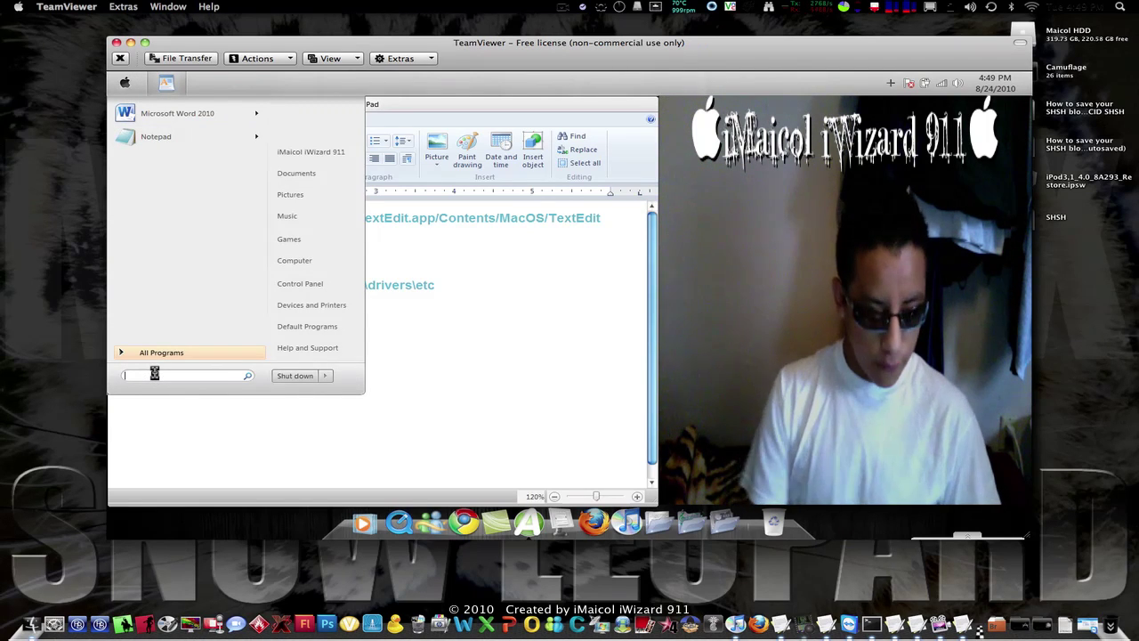
type("Notepad")
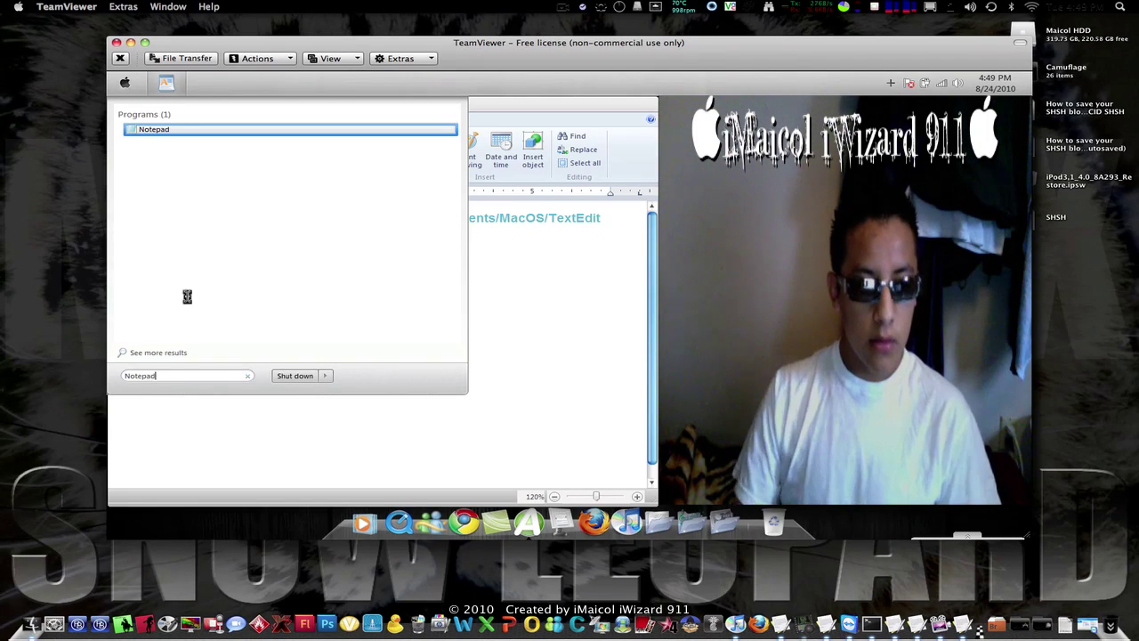
right_click(164, 135)
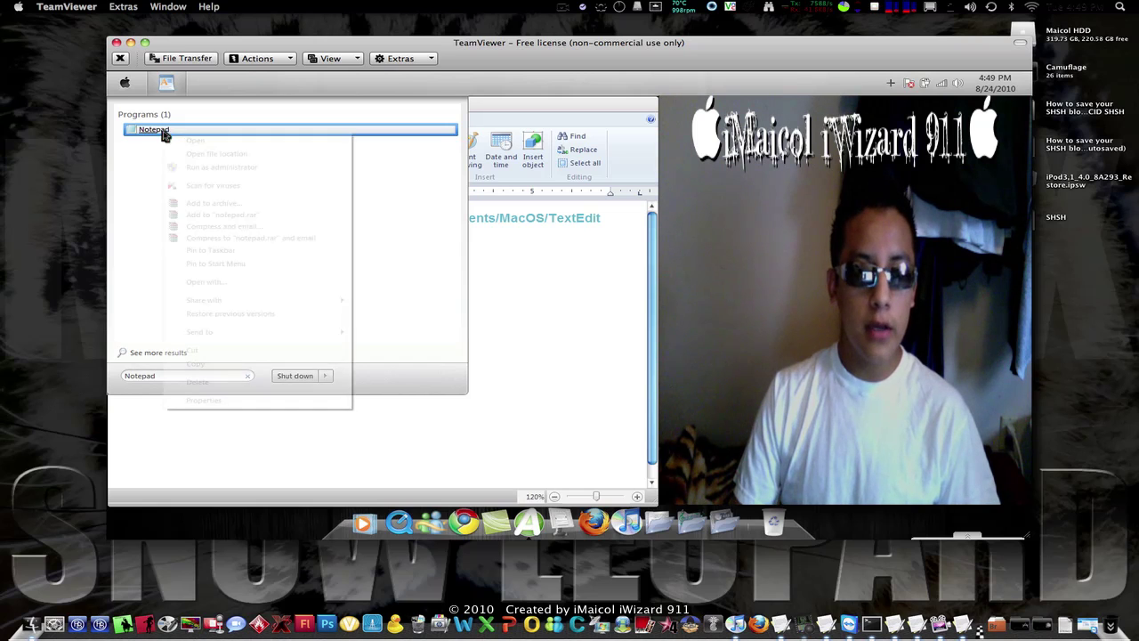
left_click(228, 172)
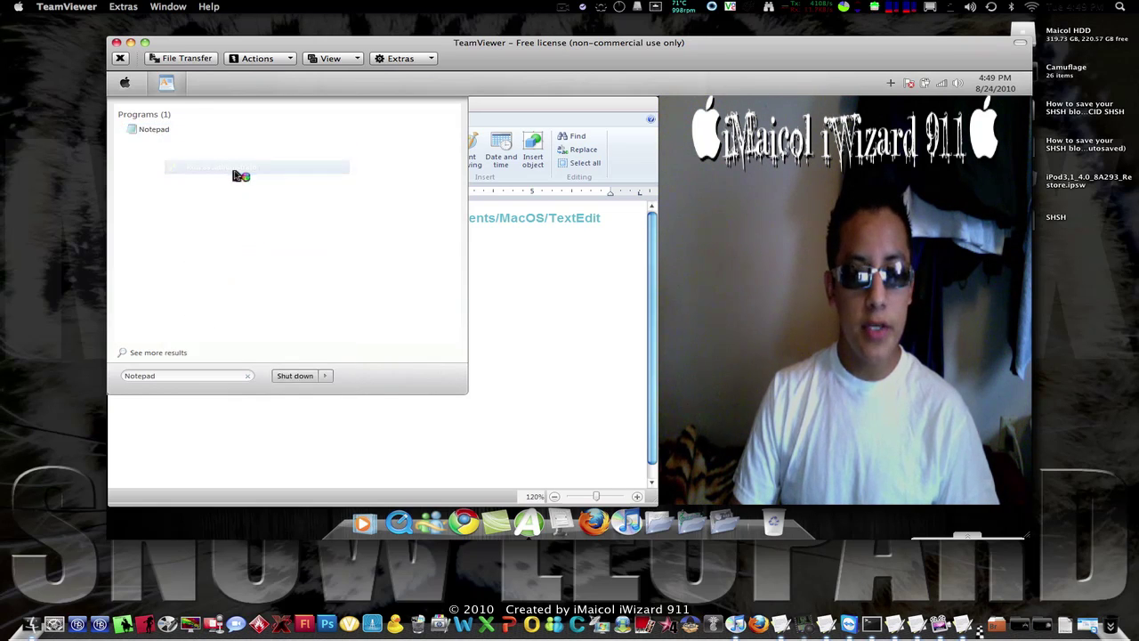
left_click(129, 140)
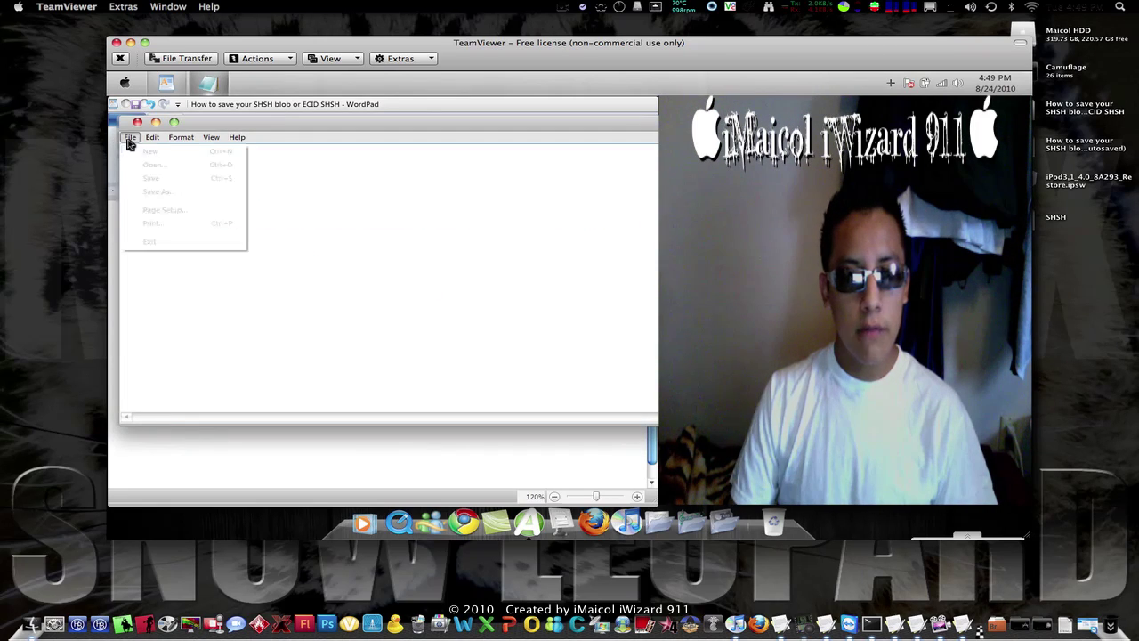
left_click(172, 170)
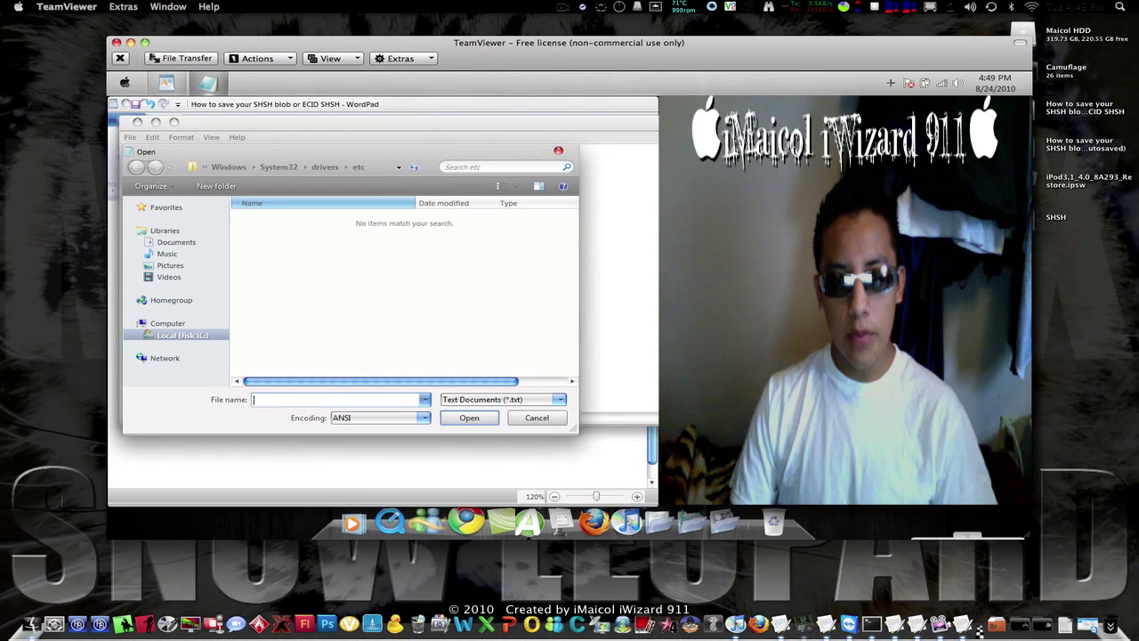
Copy the path C:\Windows\System32\drivers\etc from the WordPad notes
key("Escape")
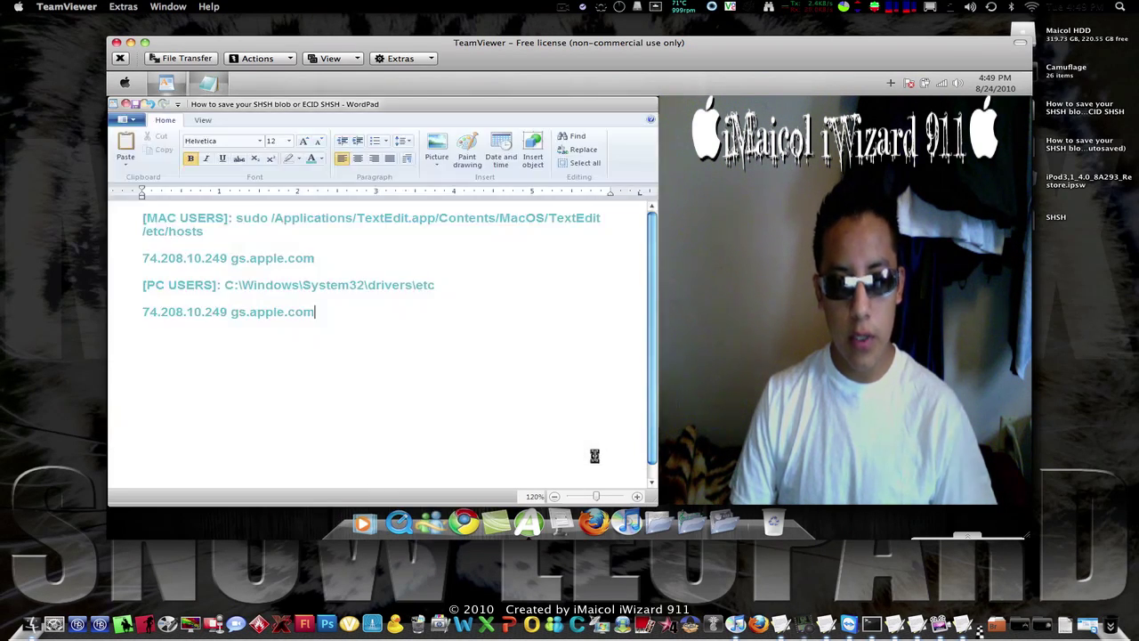
left_click_drag(436, 285, 228, 286)
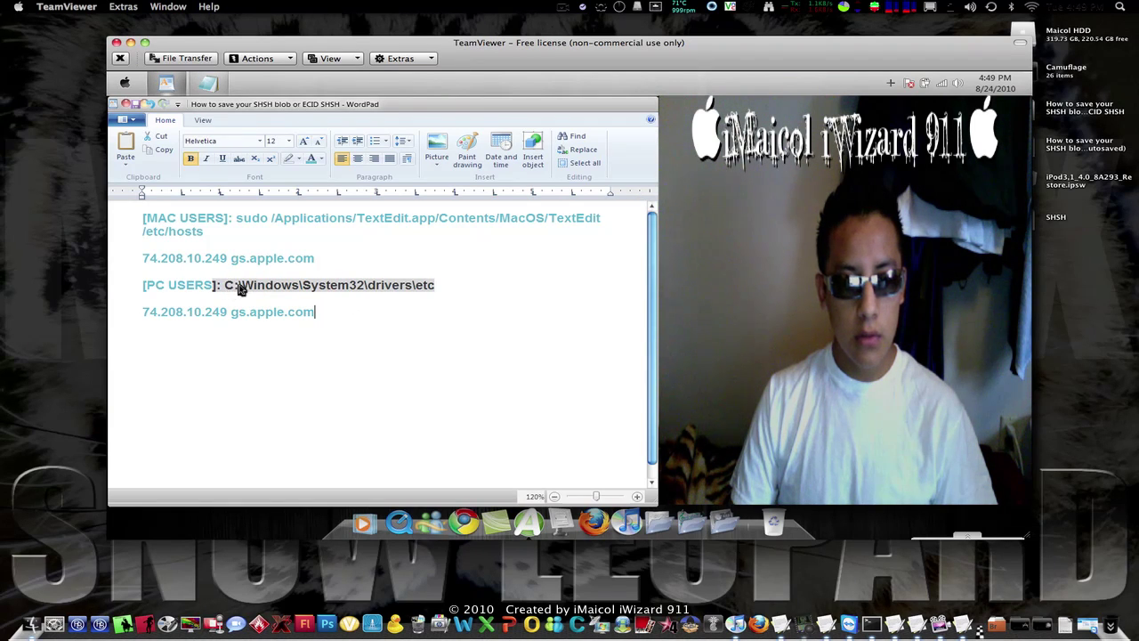
left_click(233, 285)
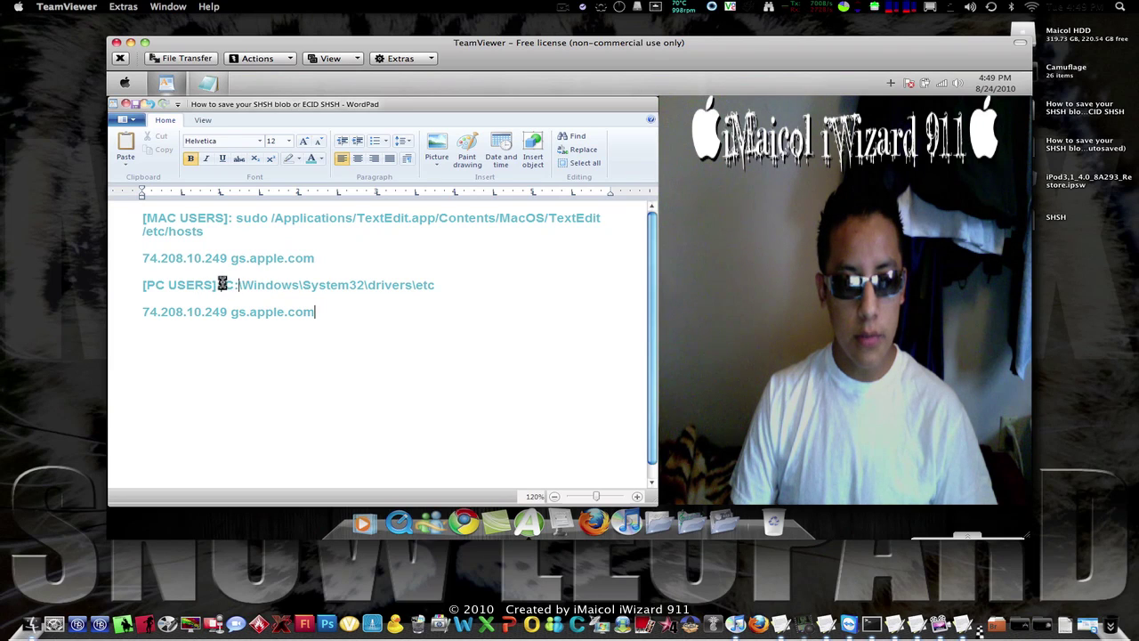
left_click_drag(224, 285, 431, 288)
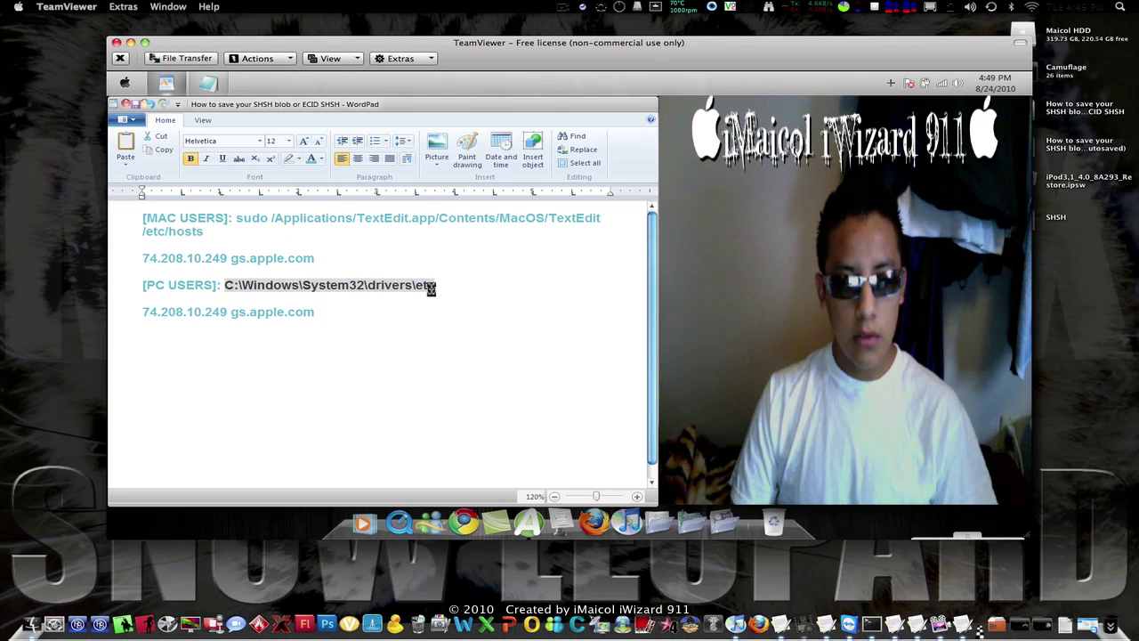
right_click(430, 292)
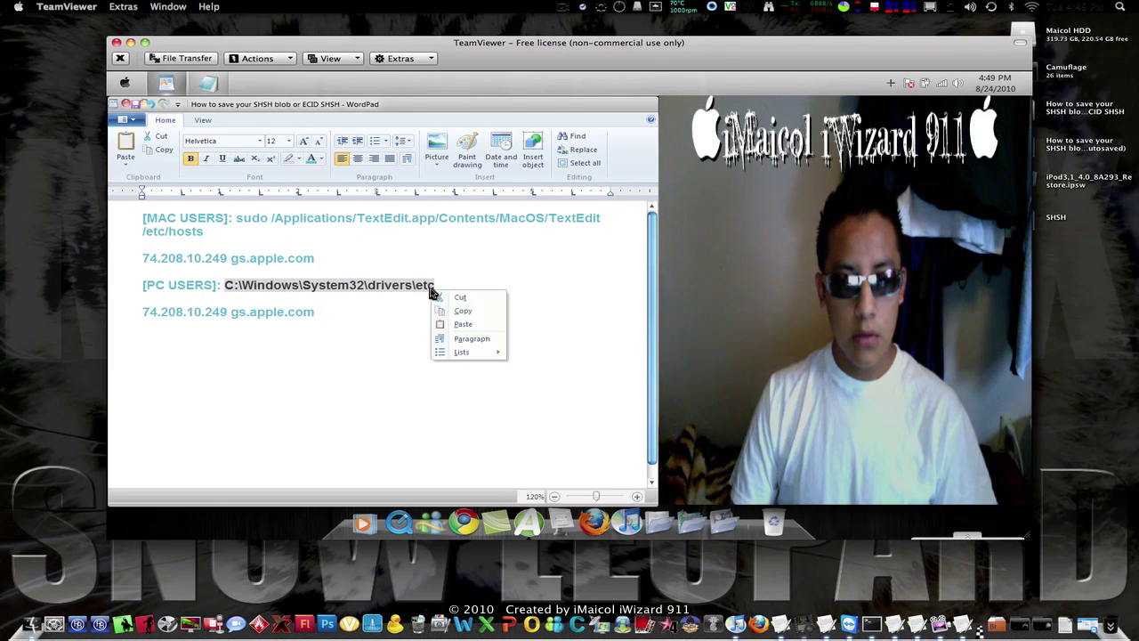
left_click(473, 311)
Paste that path into the Open dialog's location, show All Files, and select hosts
key("alt+Tab")
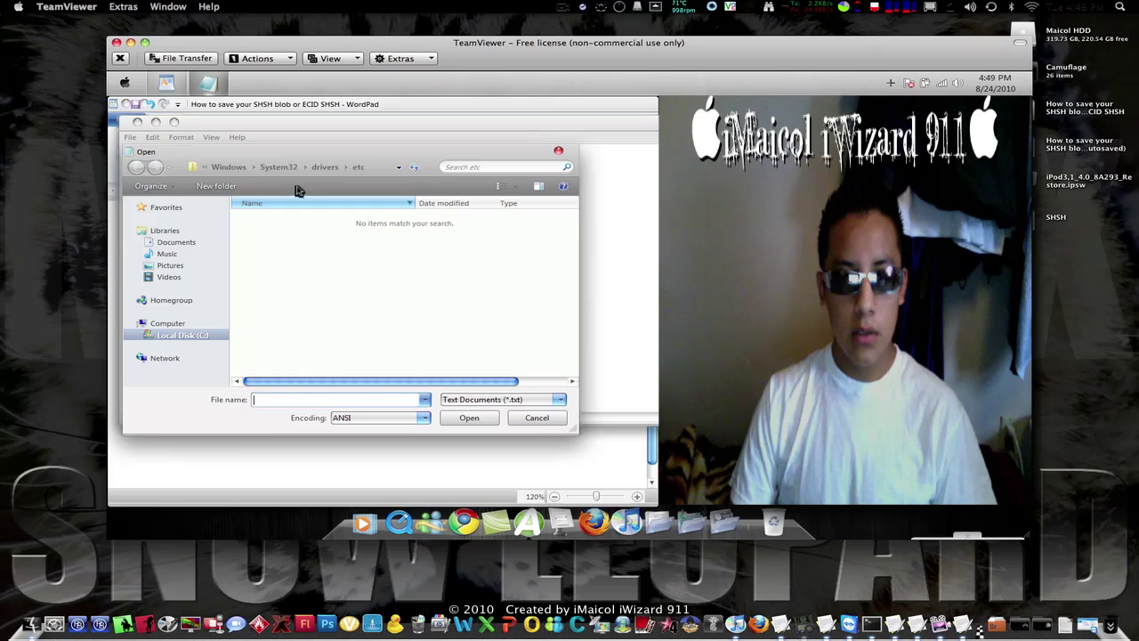
left_click(372, 167)
left_click_drag(356, 167, 192, 170)
right_click(234, 168)
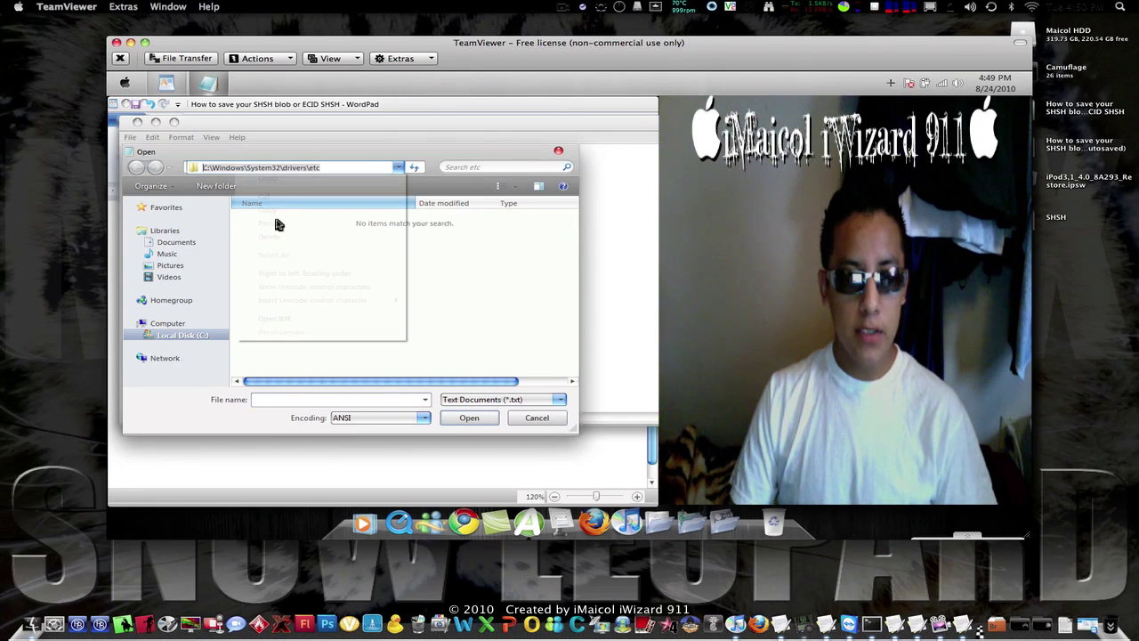
left_click(284, 230)
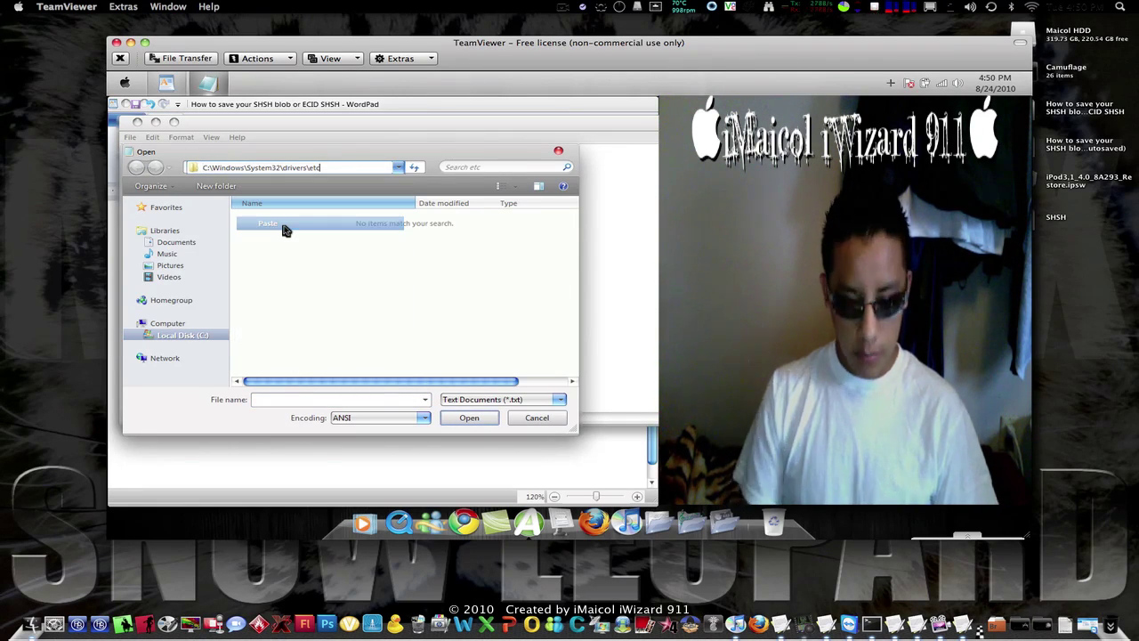
key("Return")
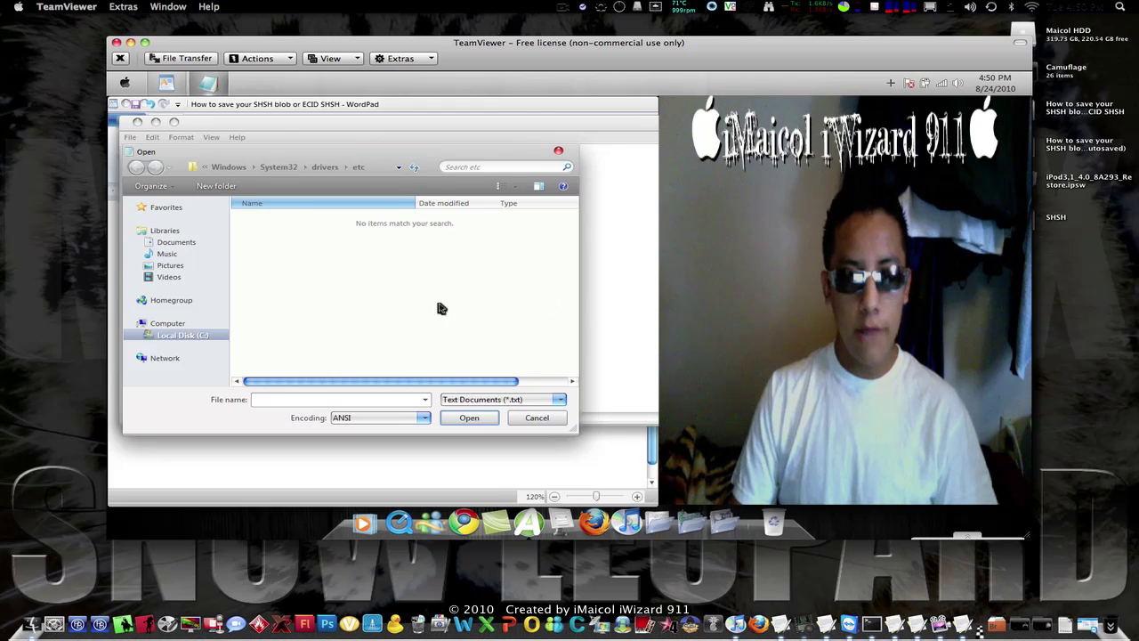
left_click(488, 402)
left_click(461, 424)
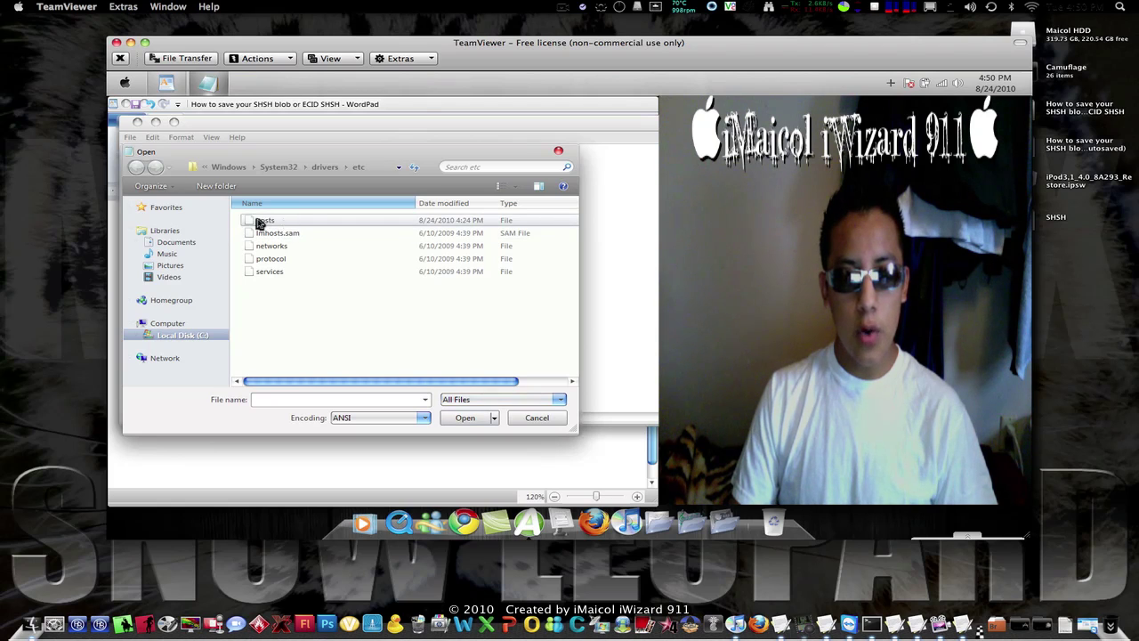
left_click(301, 223)
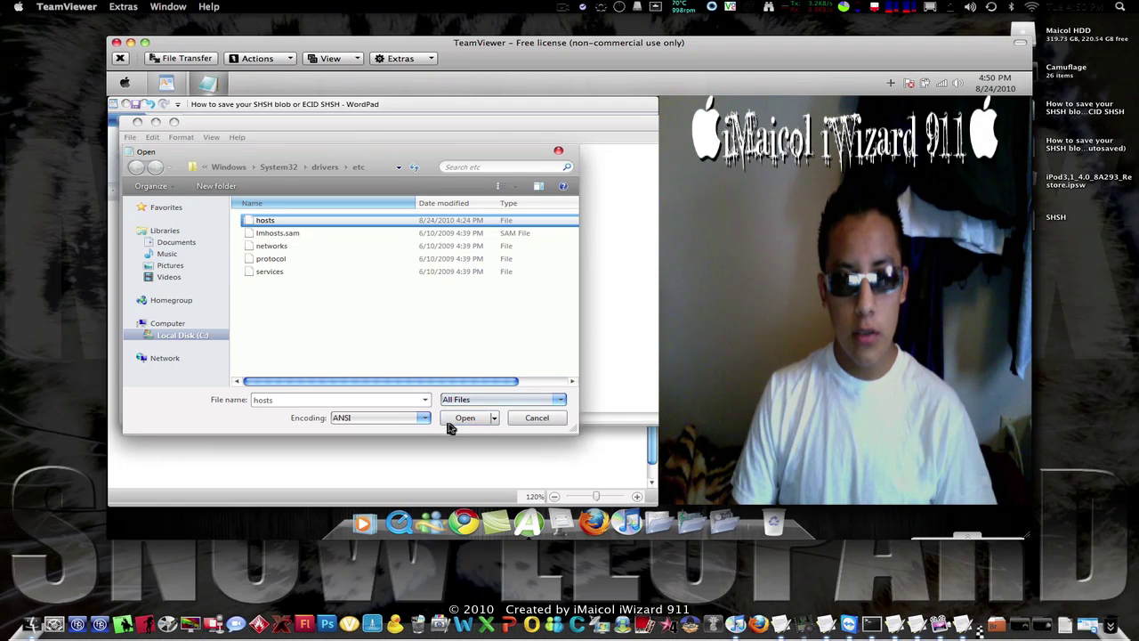
Browse from Local Disk (C:) through Windows, System32 and drivers into the etc folder
left_click(178, 335)
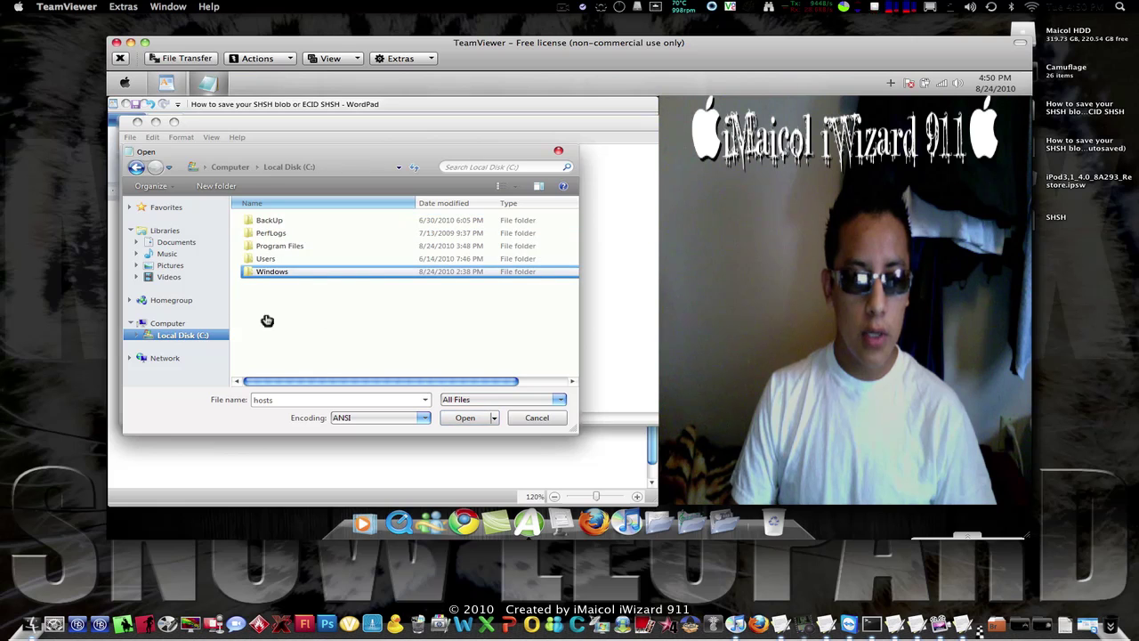
left_click(162, 324)
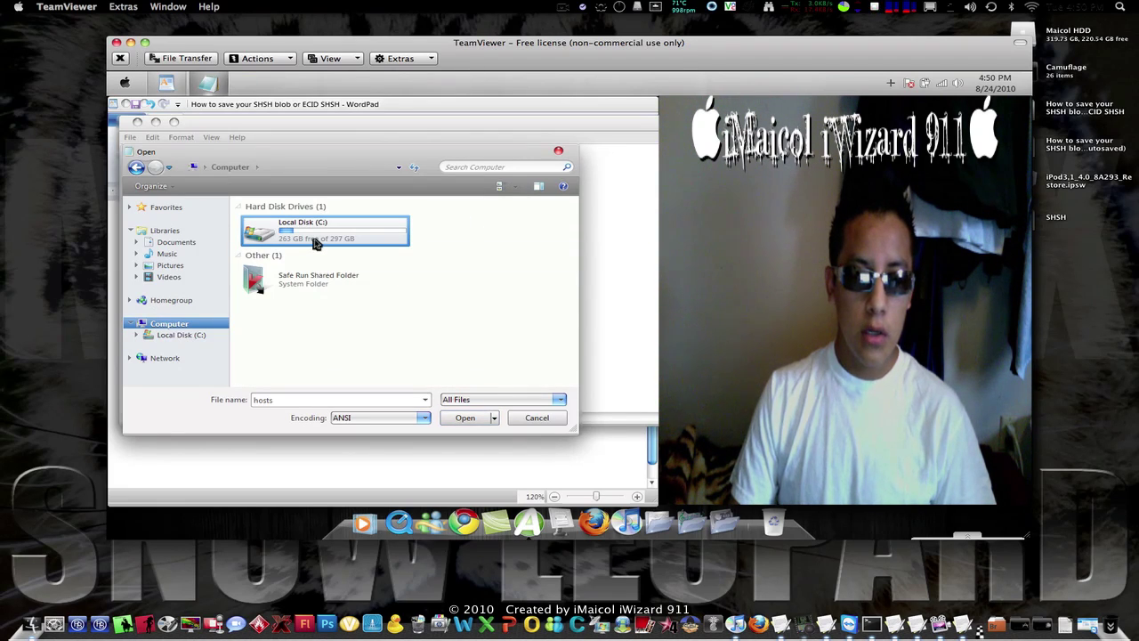
double_click(318, 237)
double_click(285, 275)
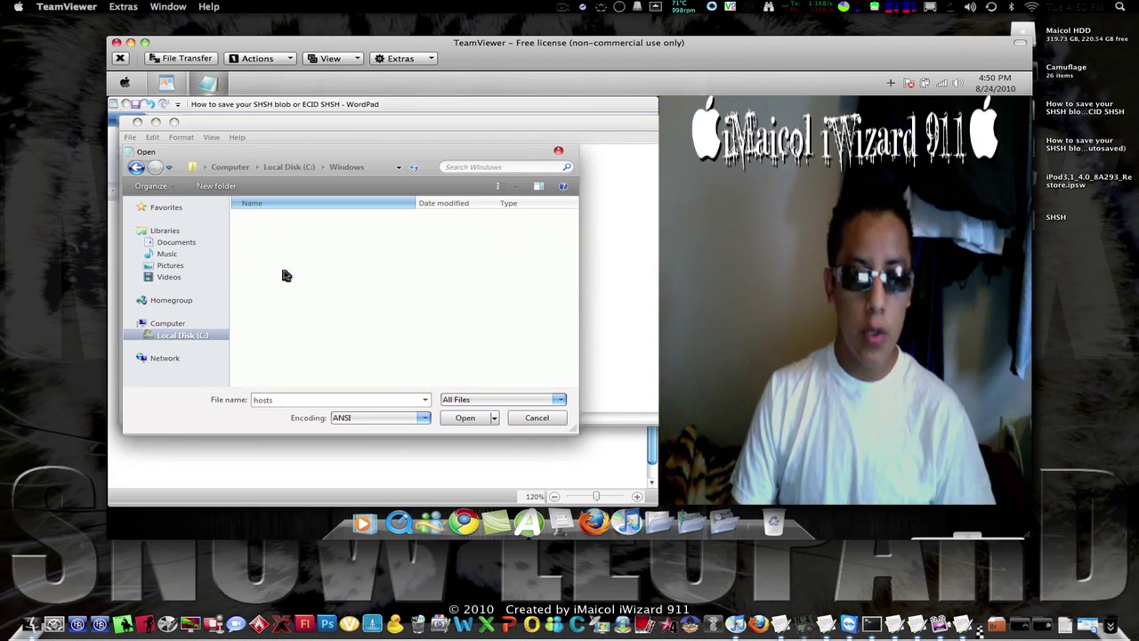
scroll(300, 268, "down", 10)
scroll(303, 267, "down", 8)
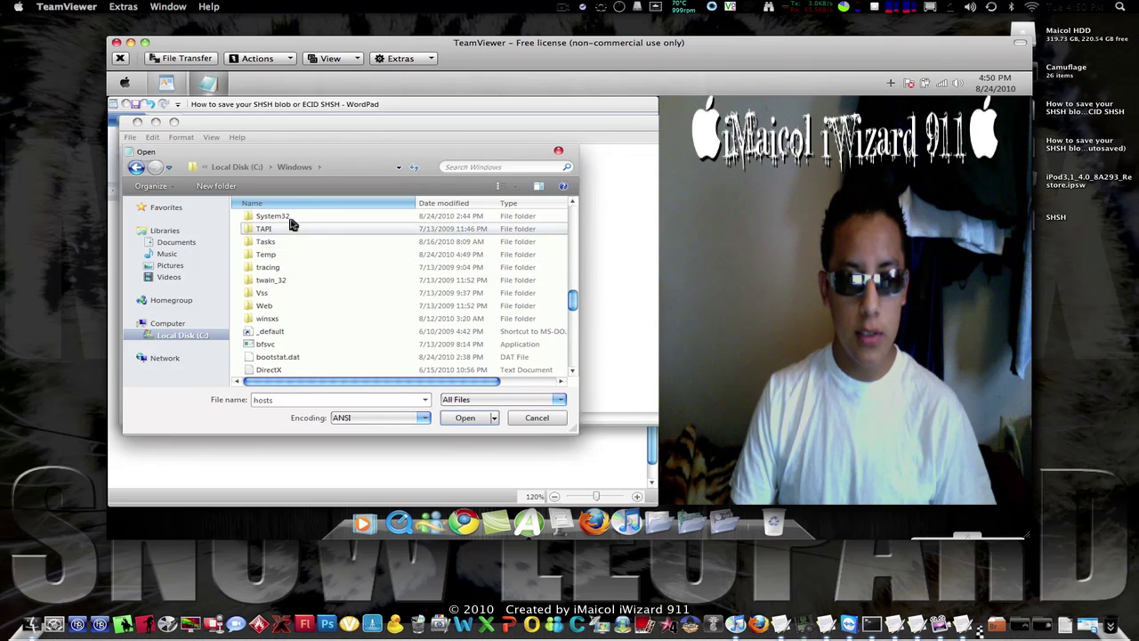
double_click(292, 217)
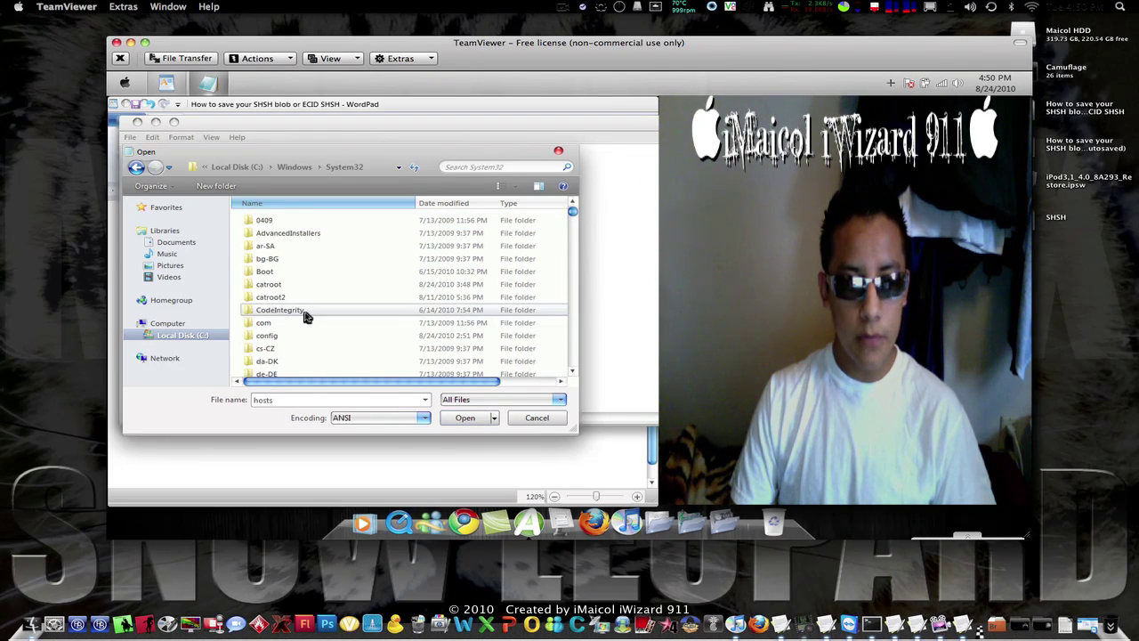
scroll(305, 317, "down", 3)
double_click(285, 306)
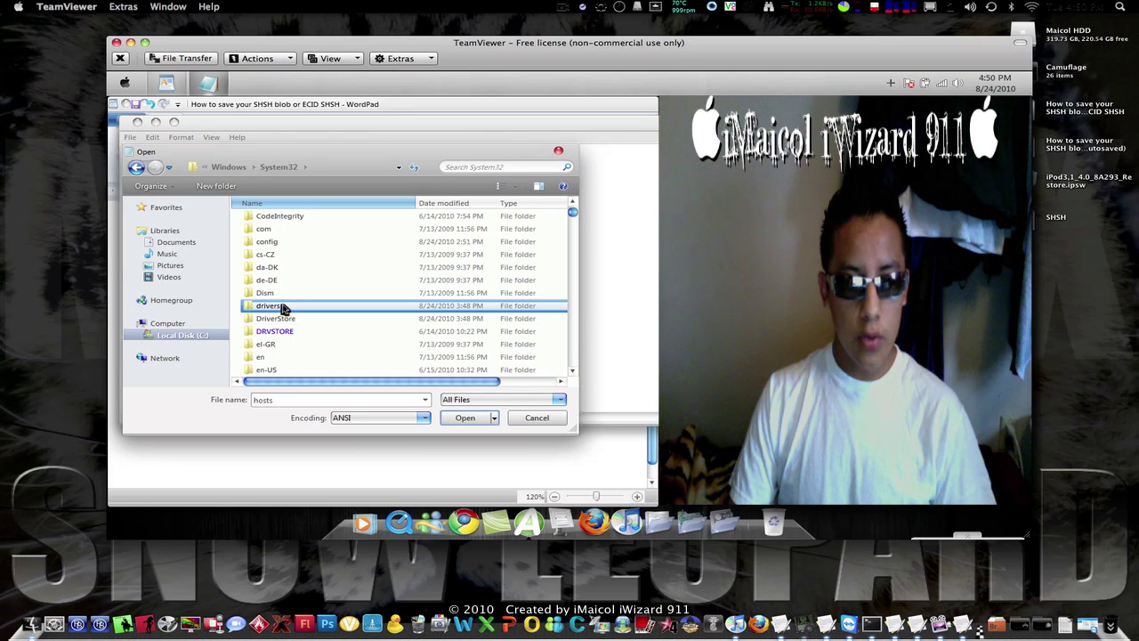
double_click(267, 233)
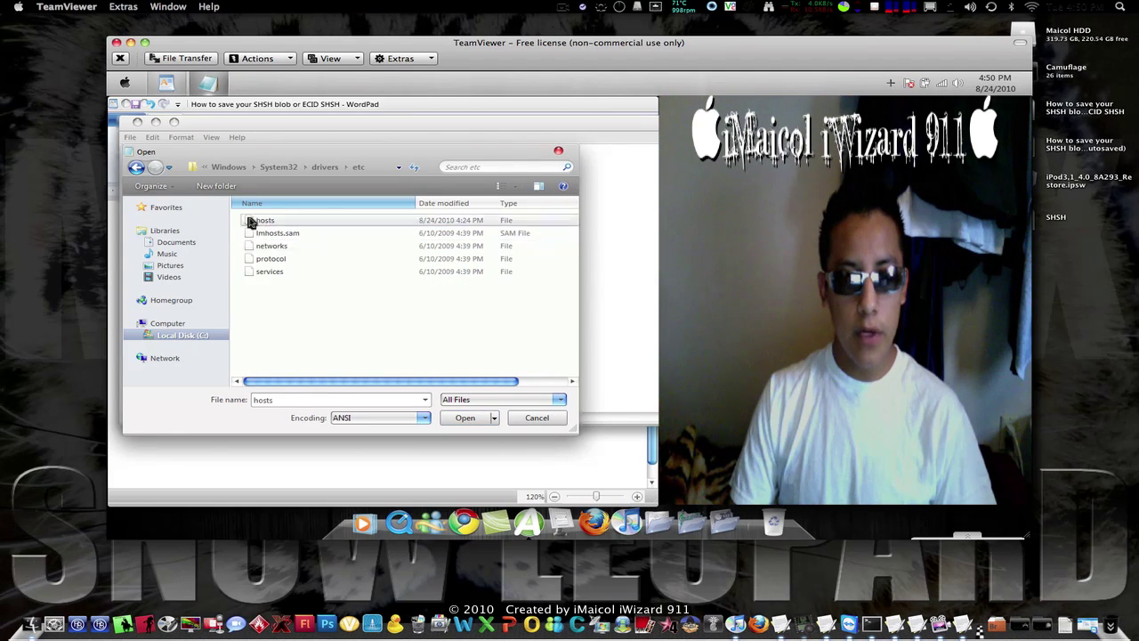
Show all file types and open the hosts file
left_click(455, 402)
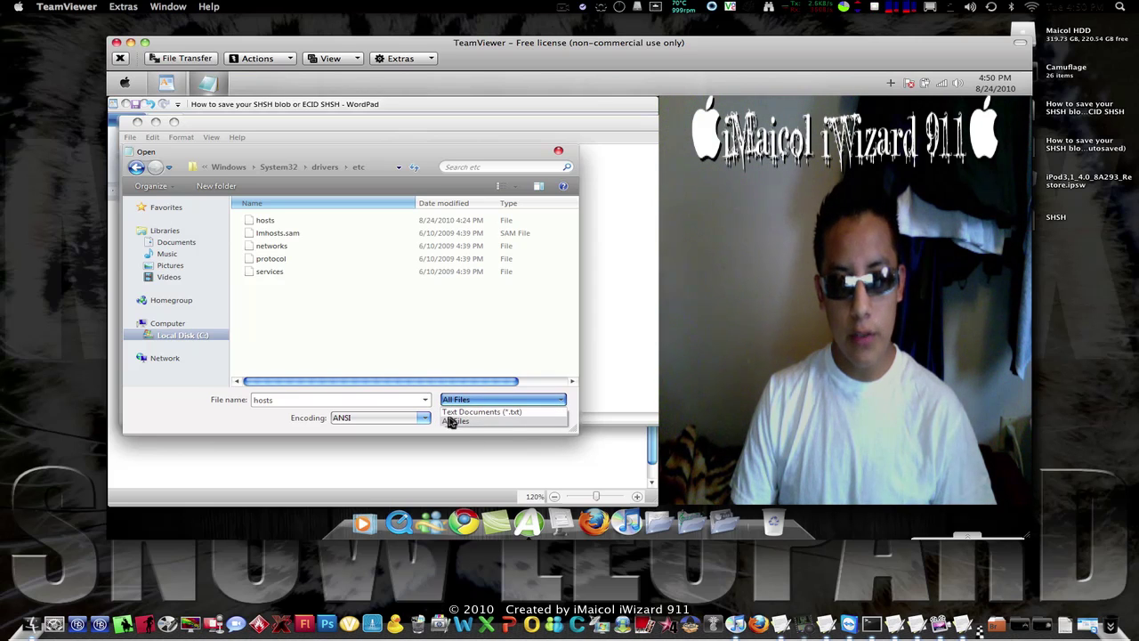
left_click(453, 422)
left_click(311, 224)
left_click(466, 419)
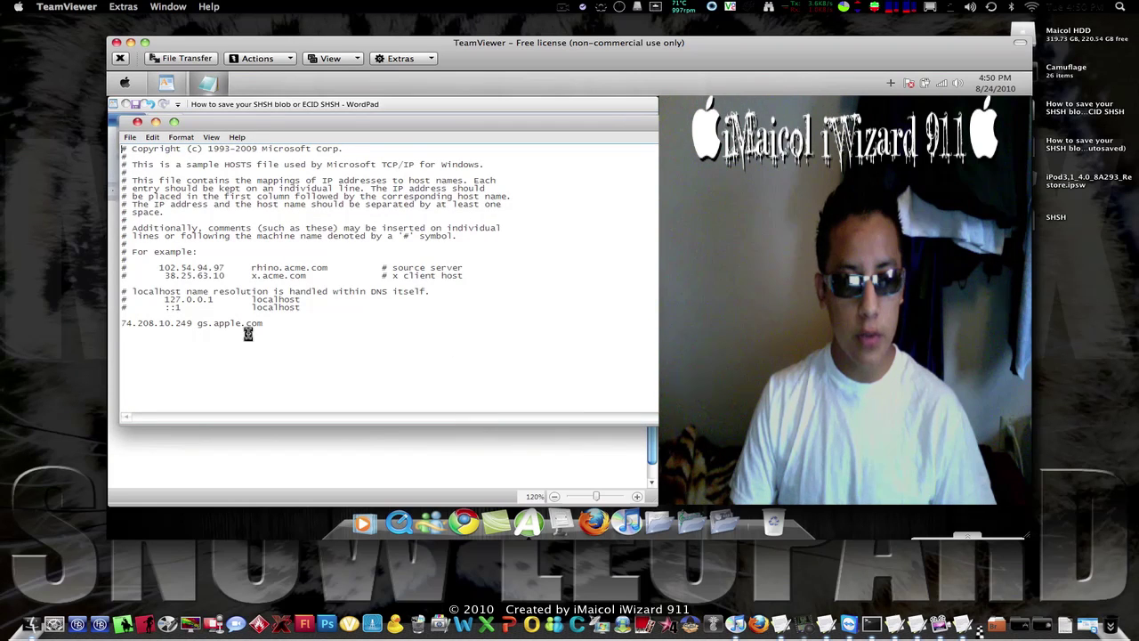
Delete the old gs.apple.com line and copy 74.208.10.249 gs.apple.com from the instructions
left_click_drag(264, 323, 124, 323)
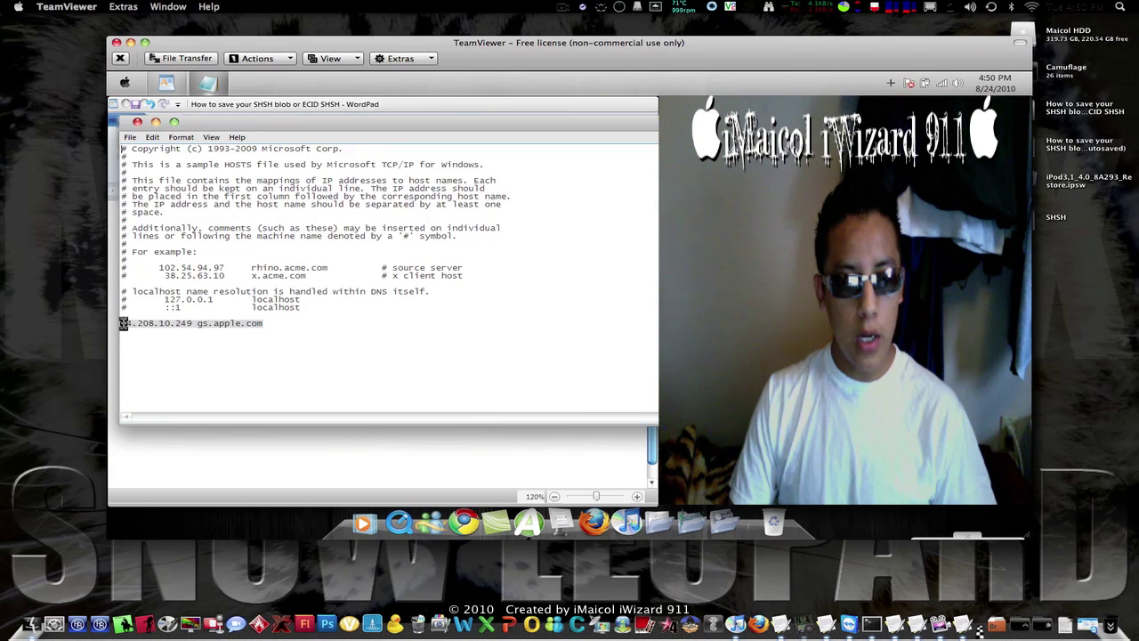
key("BackSpace")
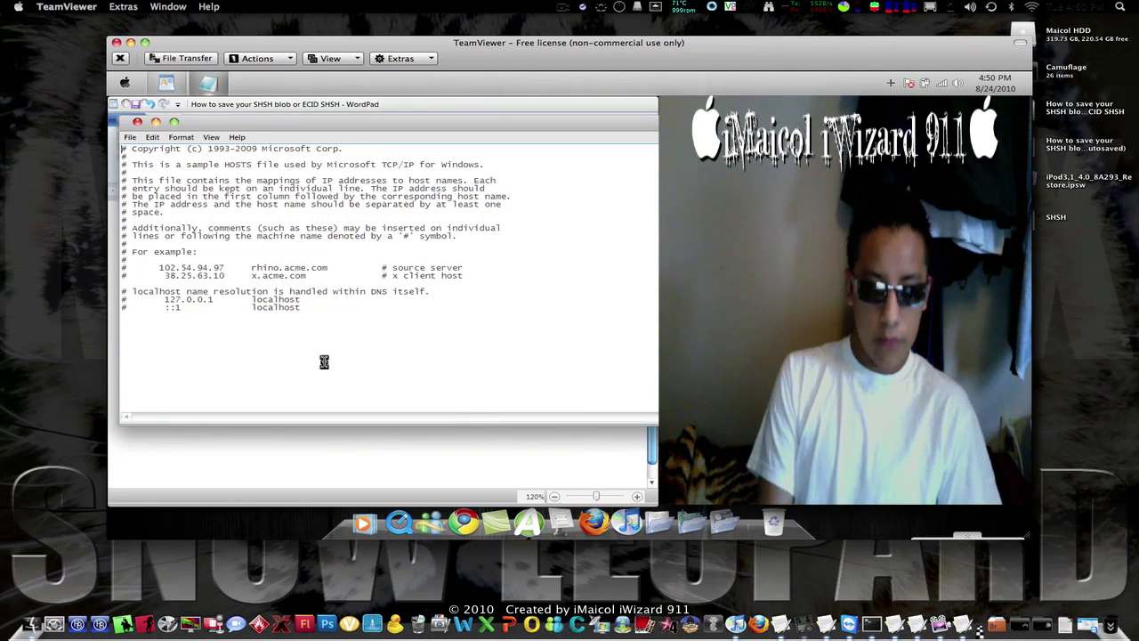
left_click(261, 447)
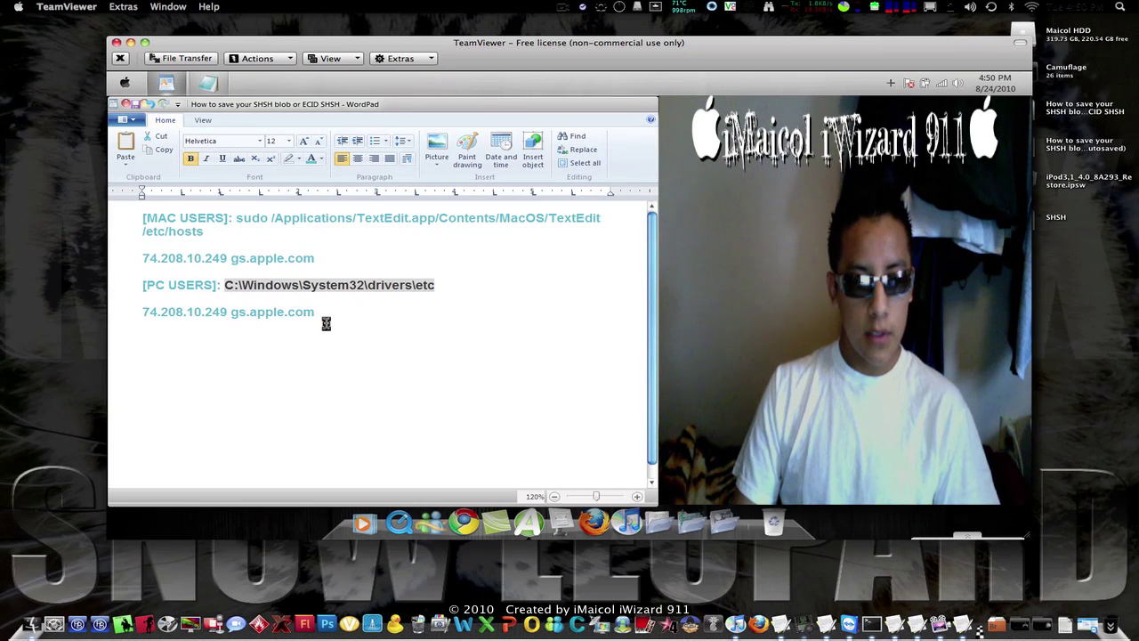
left_click_drag(326, 317, 150, 319)
right_click(150, 319)
left_click(219, 339)
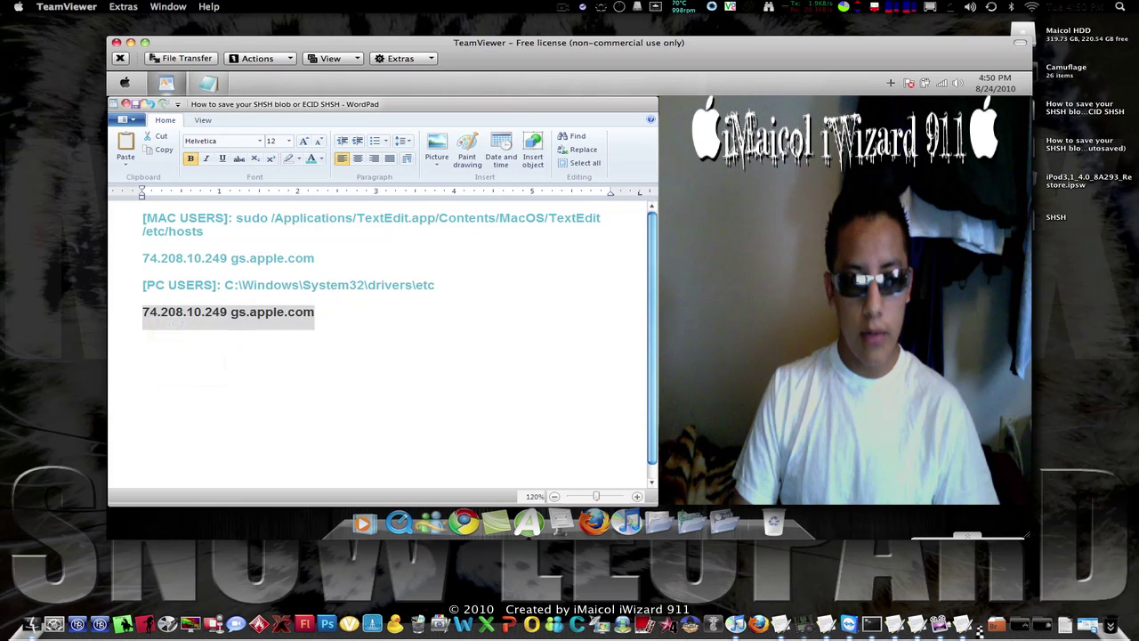
Paste the redirect line onto its own line at the end of hosts, then save and close
key("alt+Tab")
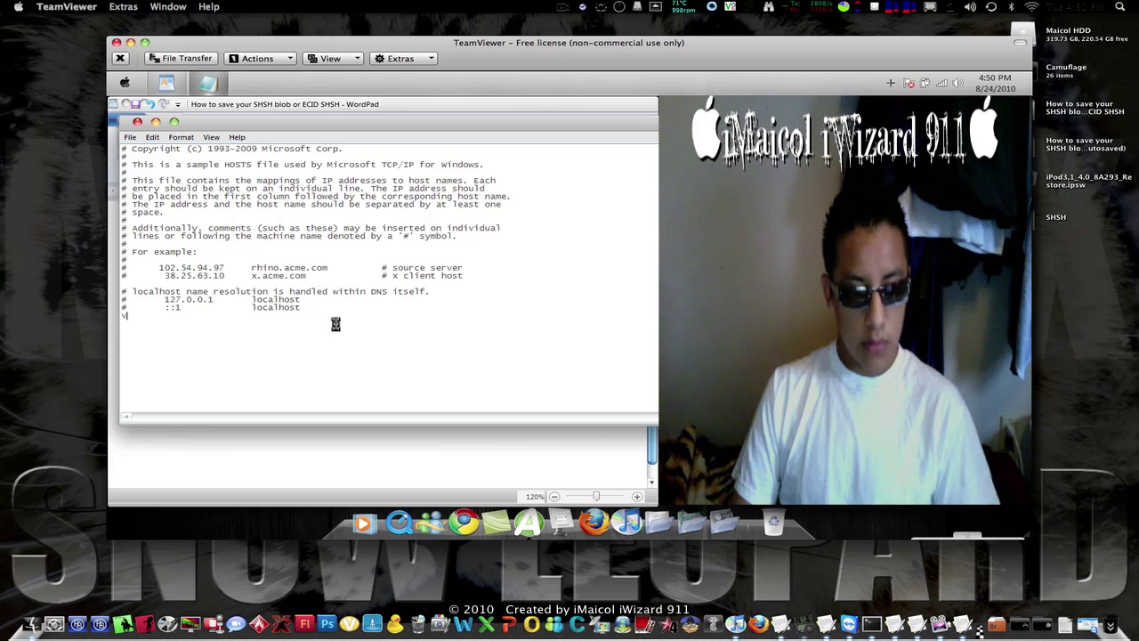
right_click(140, 331)
left_click(174, 386)
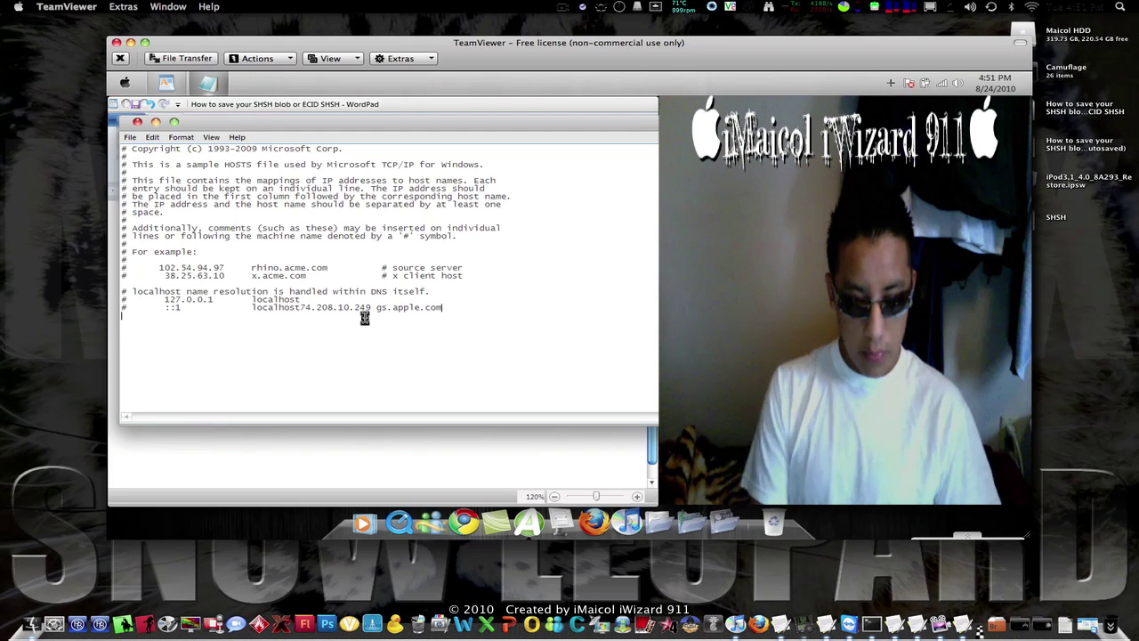
key("Left")
key("Left")
key("Left")
key("Left")
key("Left")
key("Left")
key("Left")
key("Left")
key("Left")
key("Left")
key("Left")
key("Left")
key("Left")
key("Left")
key("Left")
key("Left")
key("Left")
key("Left")
key("Left")
key("Left")
key("Return")
key("Return")
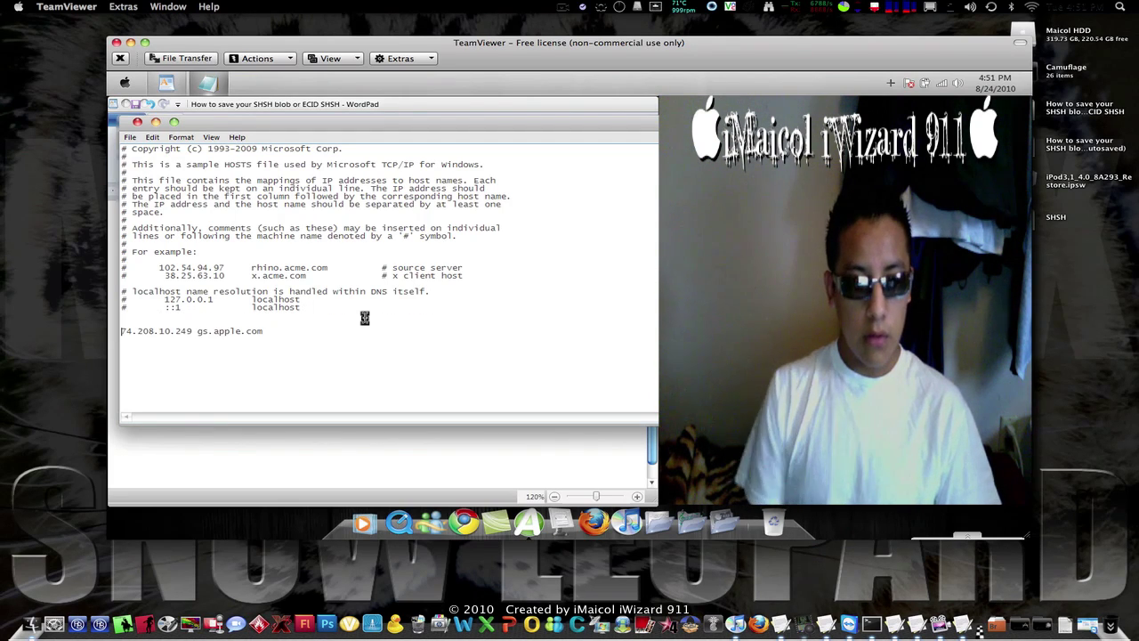
left_click(137, 123)
left_click(543, 334)
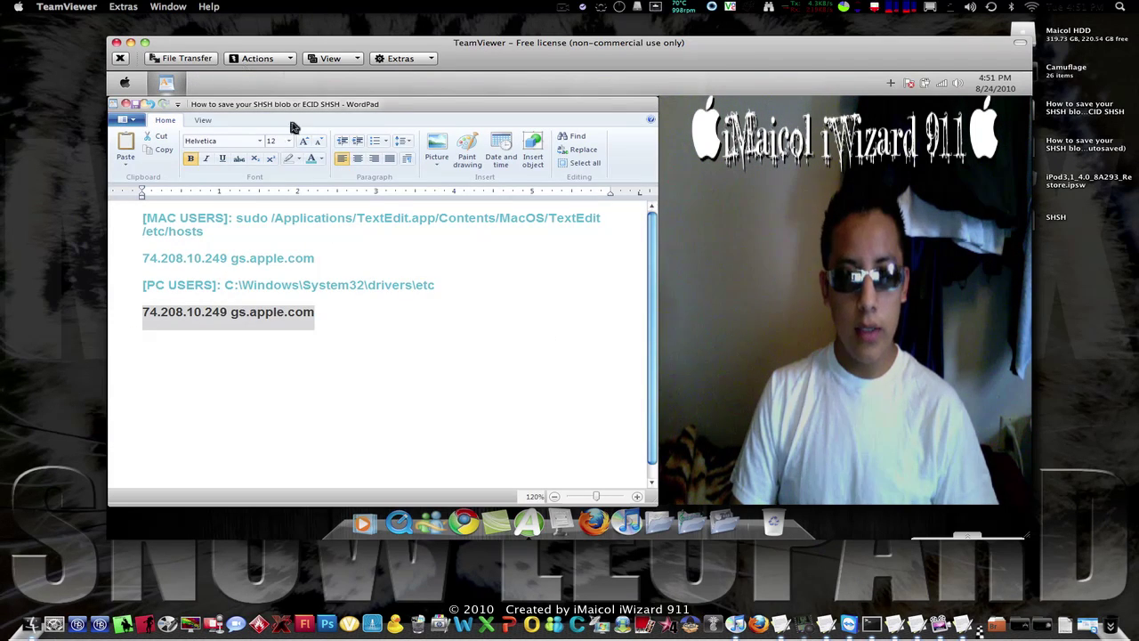
Back in iTunes, restore the iPod again from iPod3,1_4.0_8A293_Restore.ipsw and confirm erasing it
key("super+Tab")
key("super+Tab")
key("super+Tab")
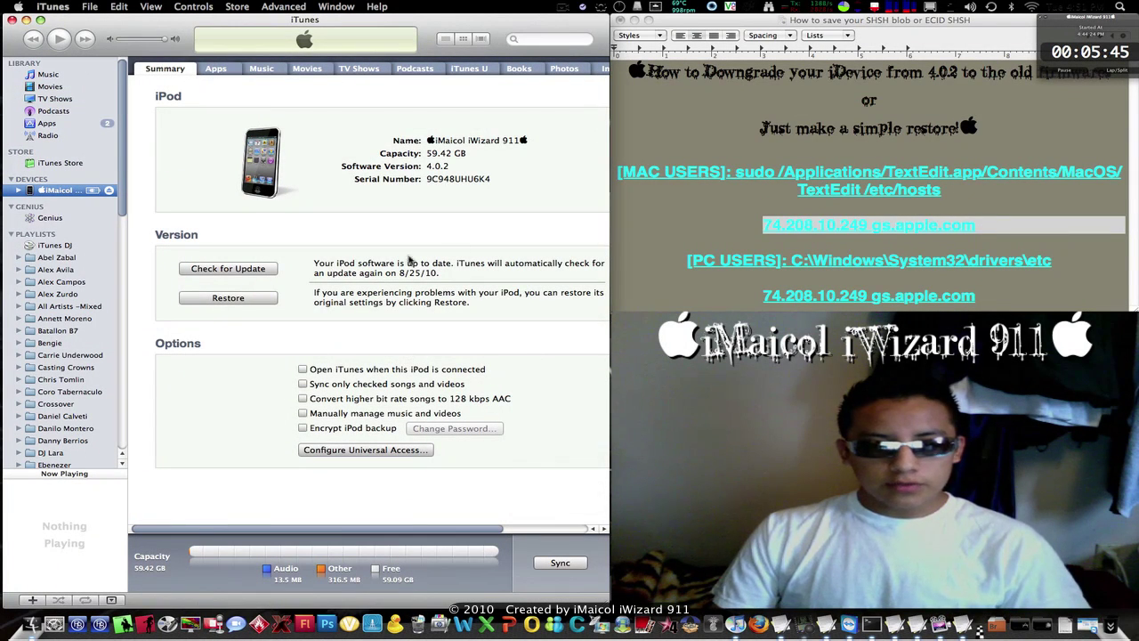
left_click(228, 298, "alt")
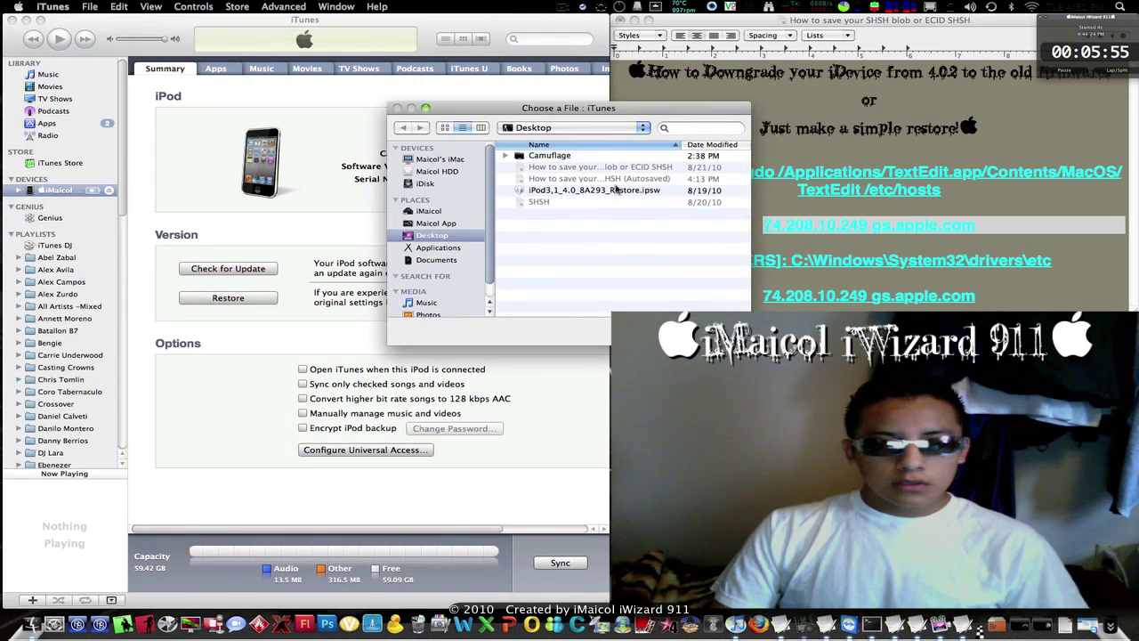
left_click(614, 190)
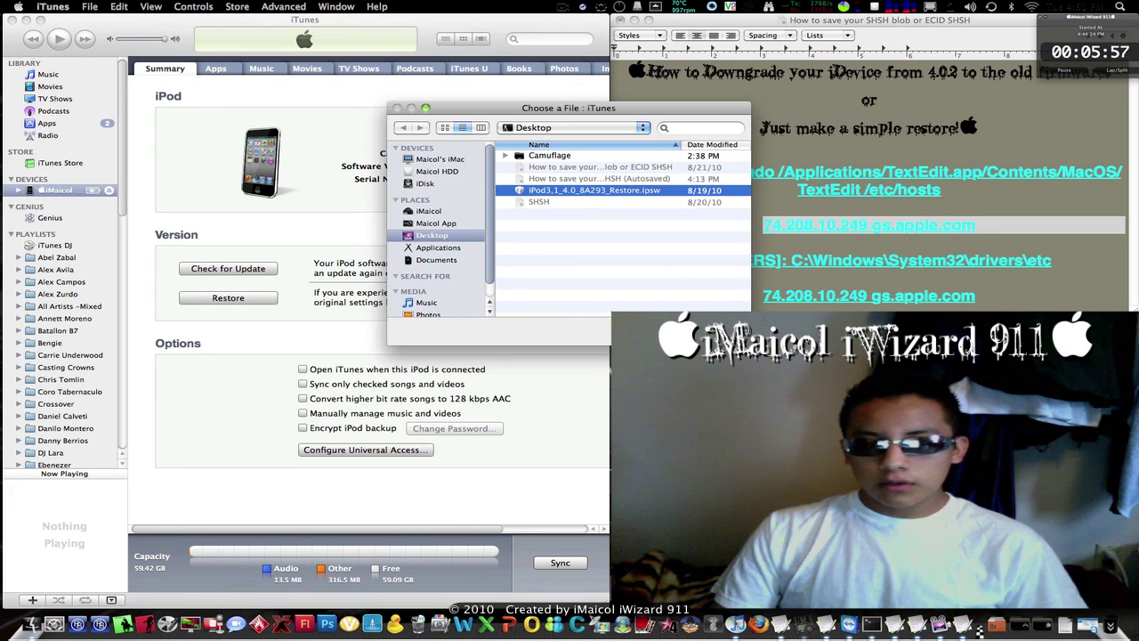
key("Return")
left_click(695, 271)
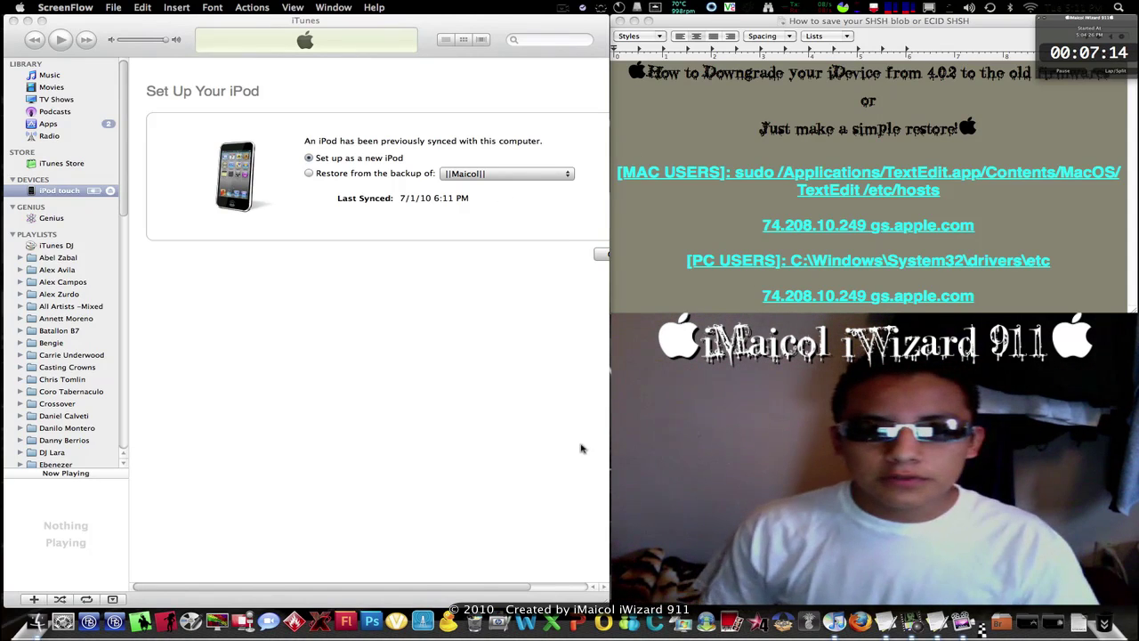
Enlarge the window, continue as a new iPod, enter a new device name, finish, and decline diagnostics
left_click_drag(607, 602, 677, 594)
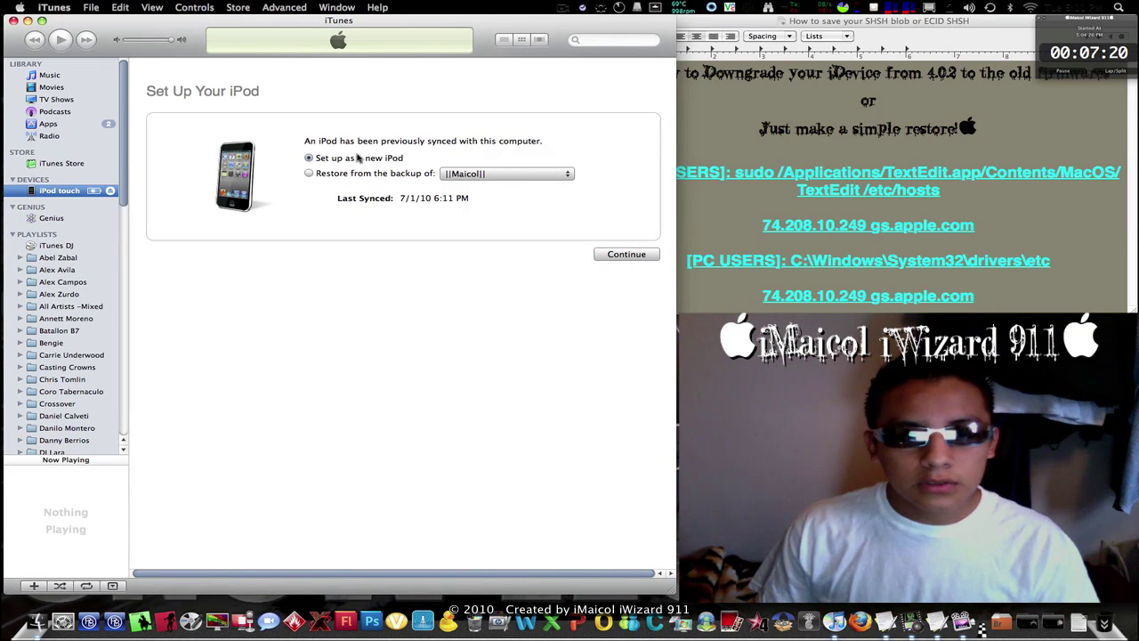
left_click(655, 254)
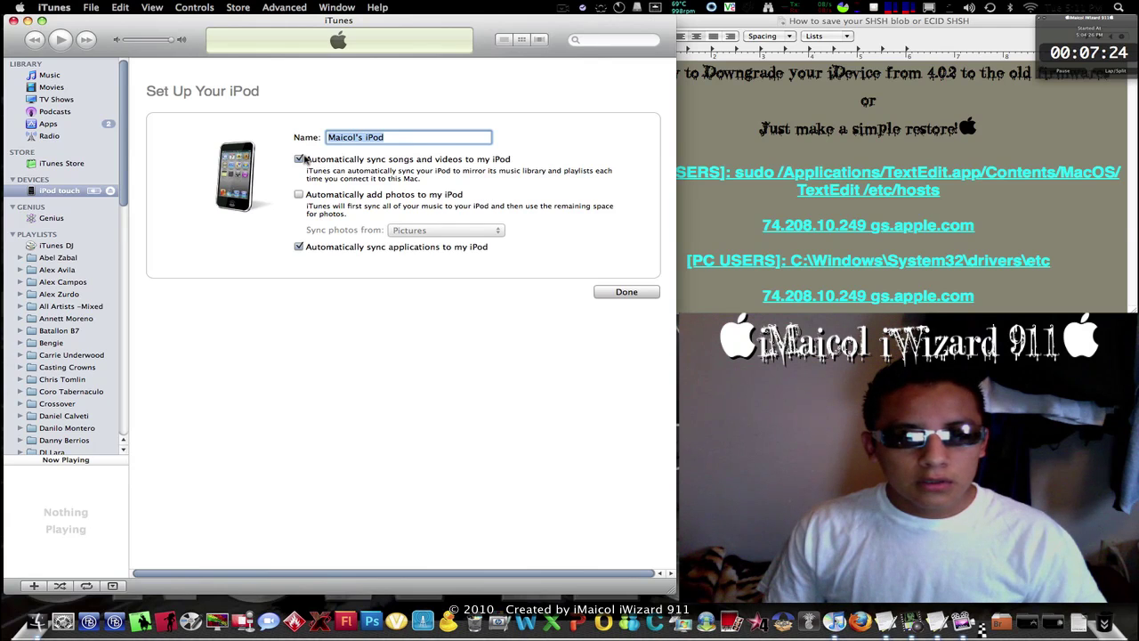
left_click_drag(390, 138, 275, 136)
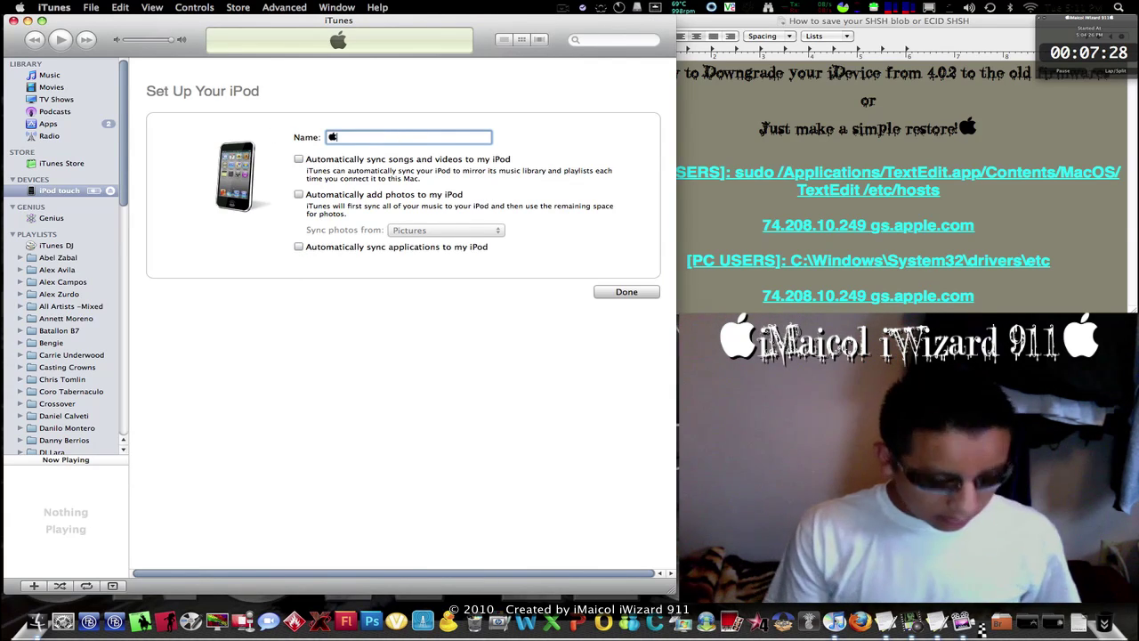
type("imaicol iWizard 911")
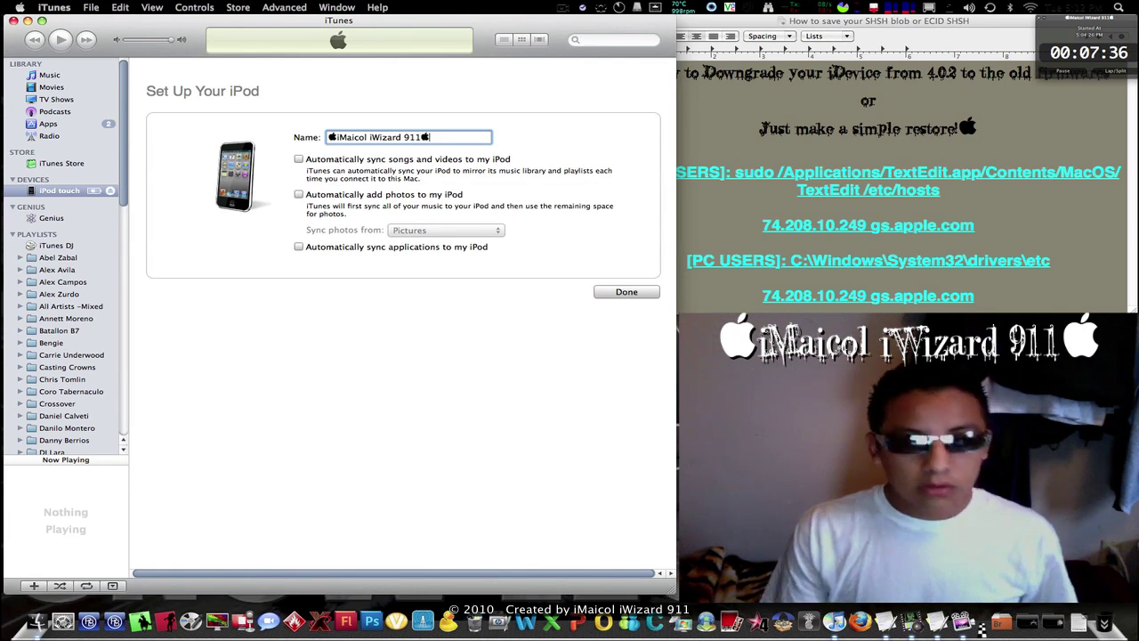
left_click(613, 295)
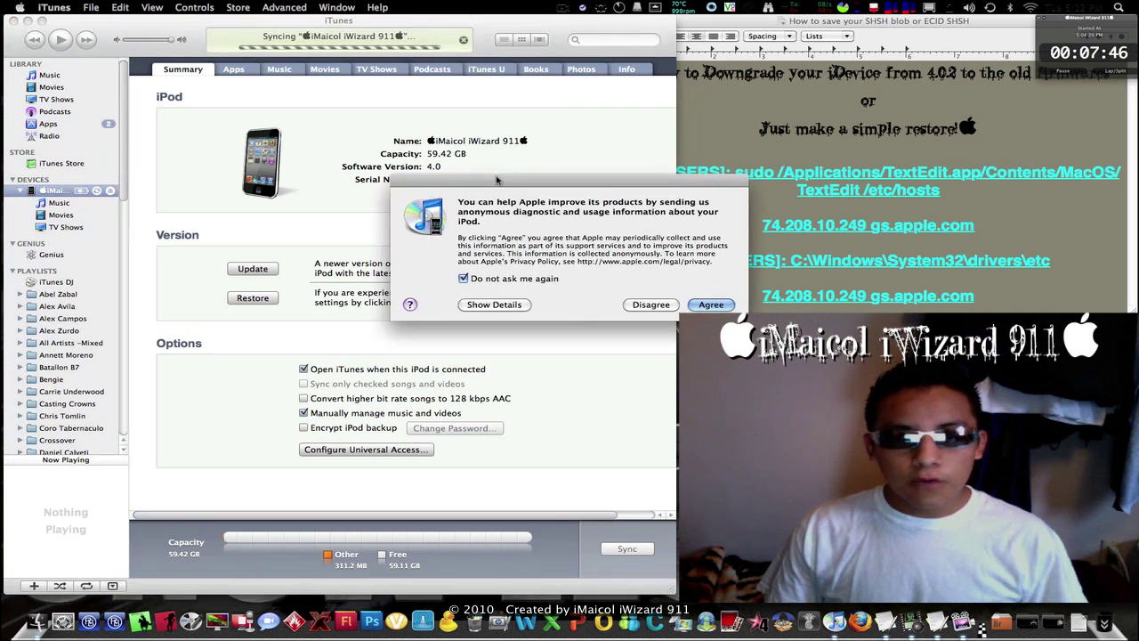
left_click(653, 305)
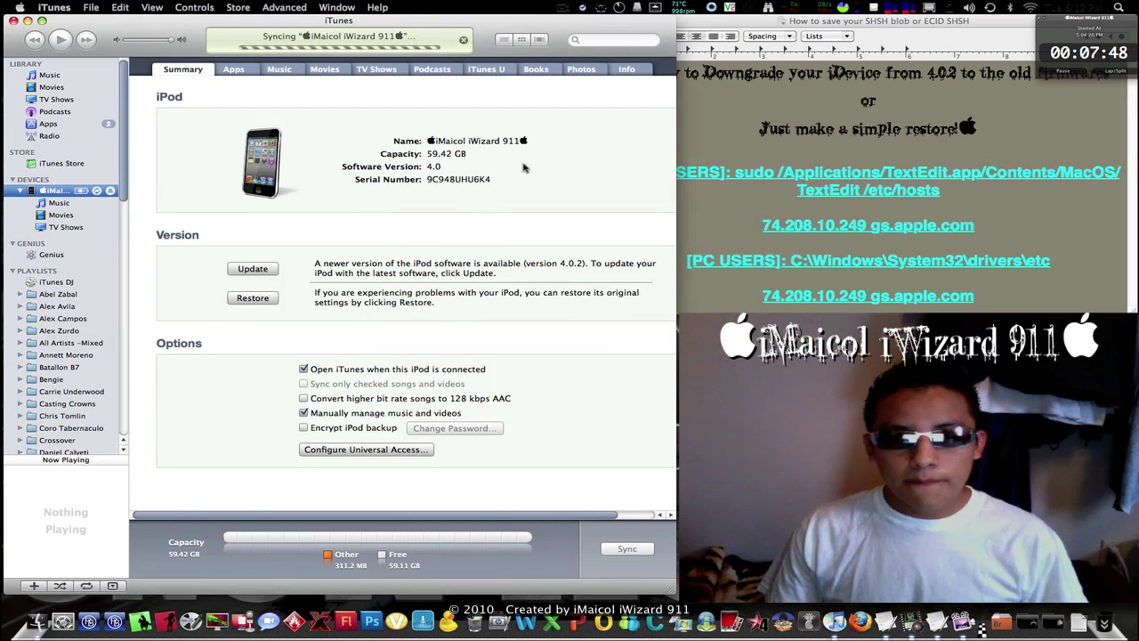